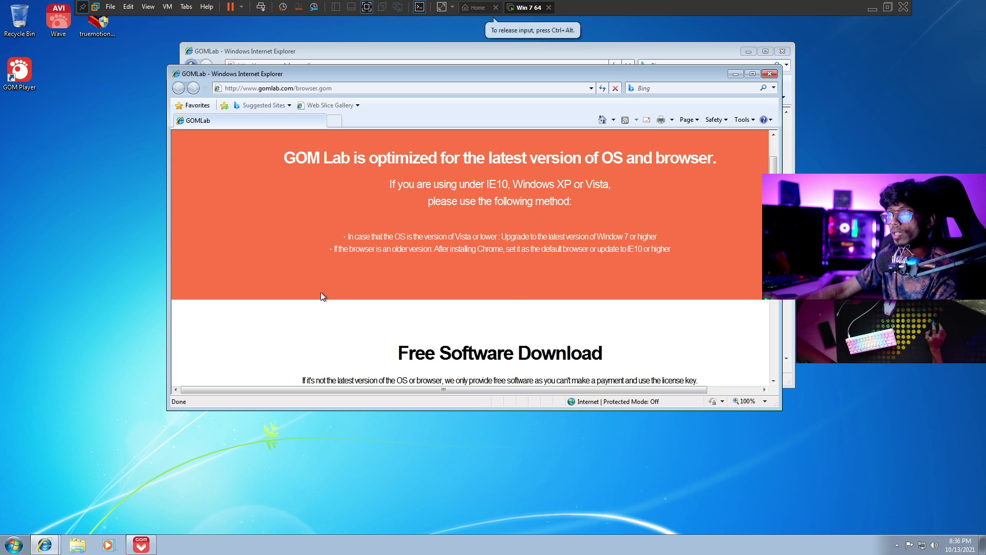
- Download the GOM Player installer for Windows XP SP3 or later and save it to disk
scroll(323, 277, "down", 4)
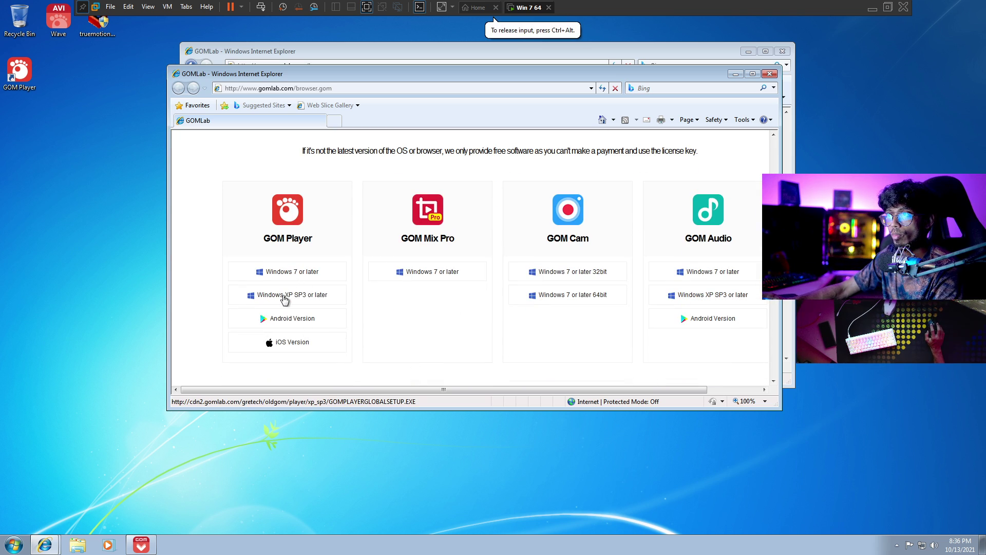
left_click(284, 296)
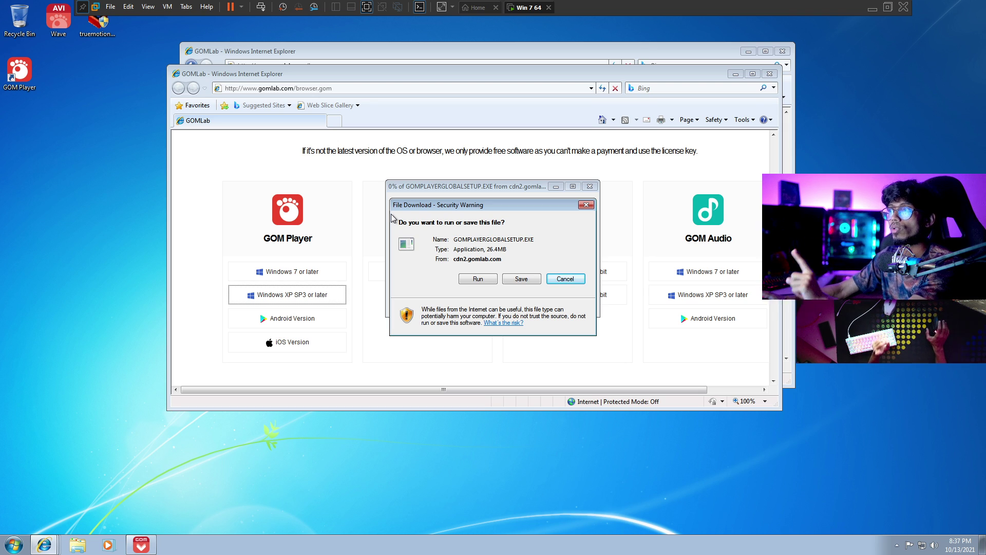
left_click(518, 280)
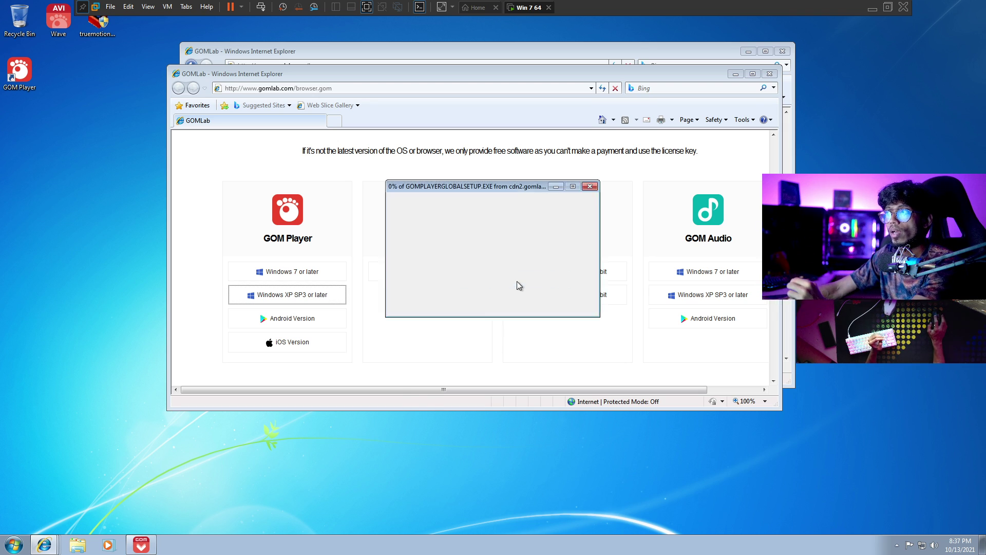
left_click(786, 452)
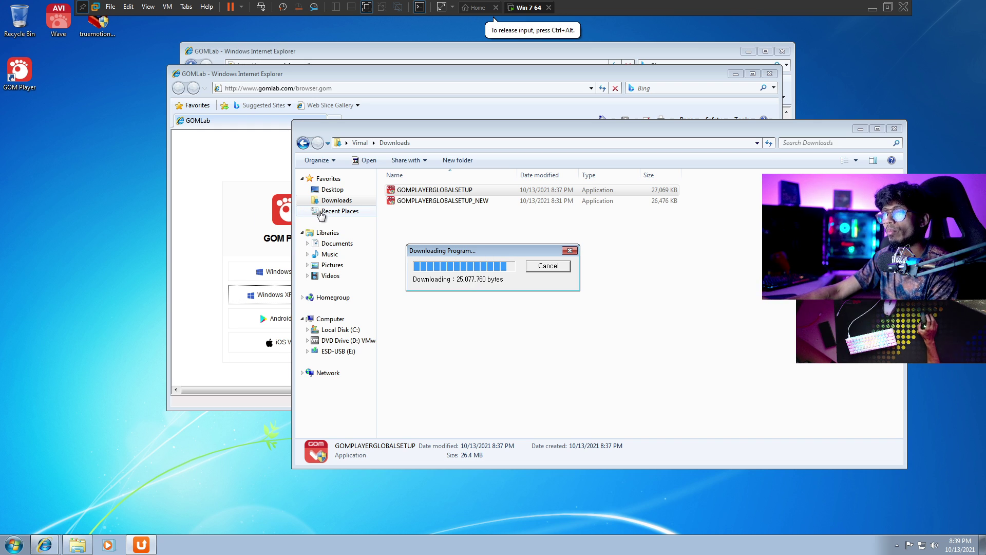
- Dismiss the GOM Player download error and clear the browser and Downloads windows off the desktop
left_click_drag(363, 73, 263, 76)
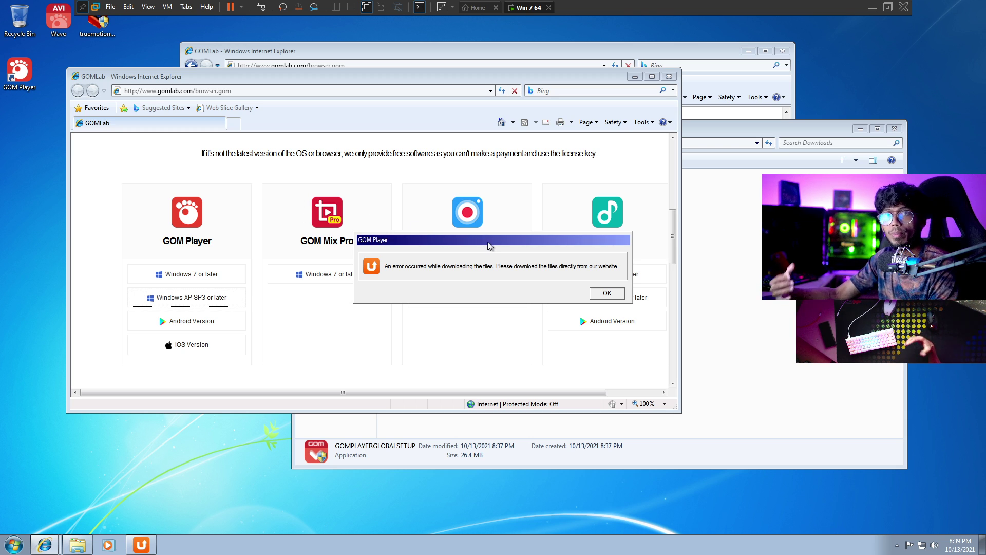
left_click_drag(411, 240, 291, 149)
left_click(488, 202)
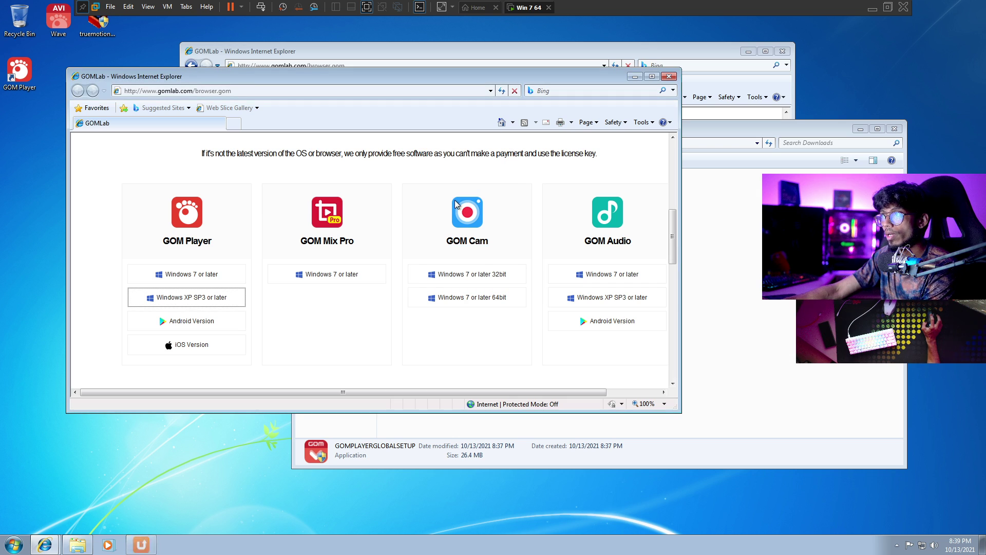
left_click(635, 76)
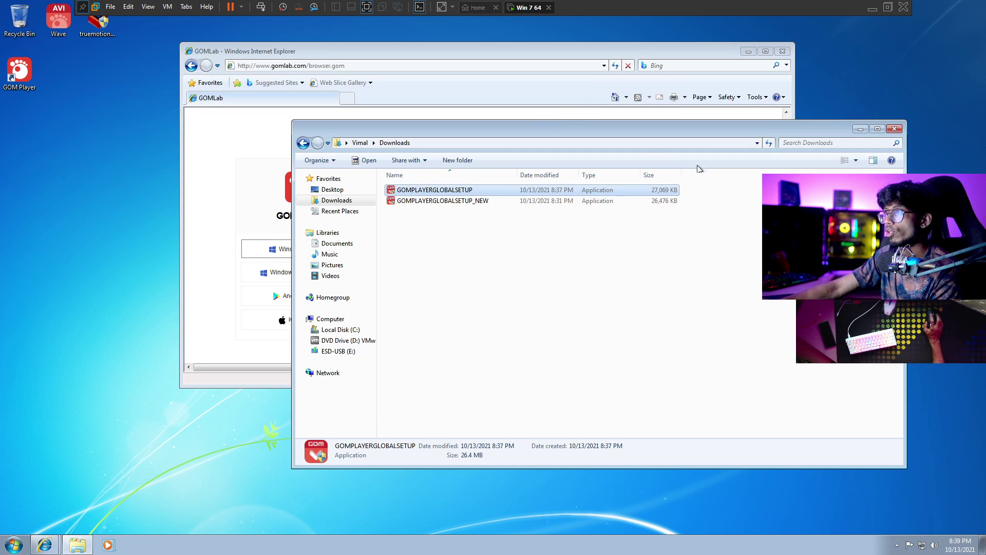
left_click(894, 128)
left_click(783, 51)
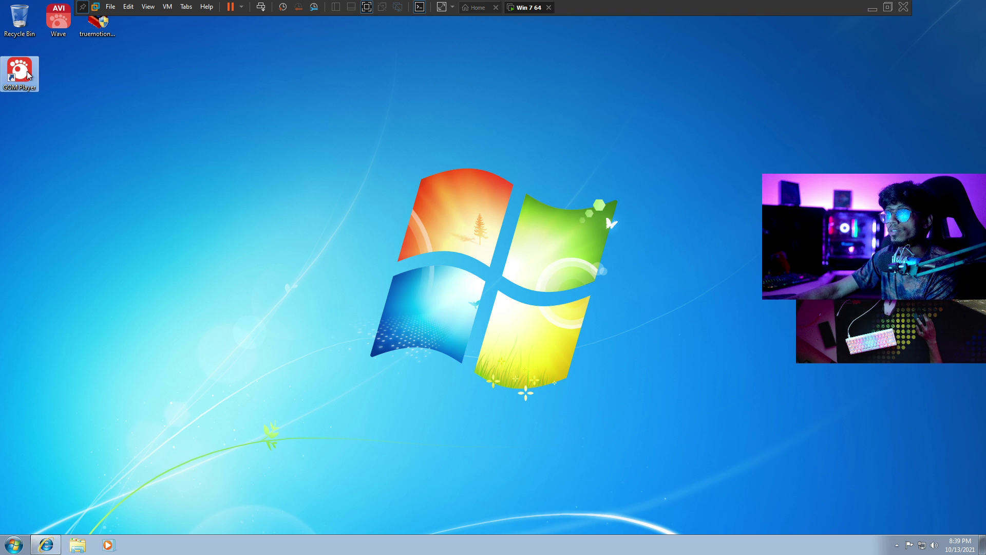
left_click(157, 149)
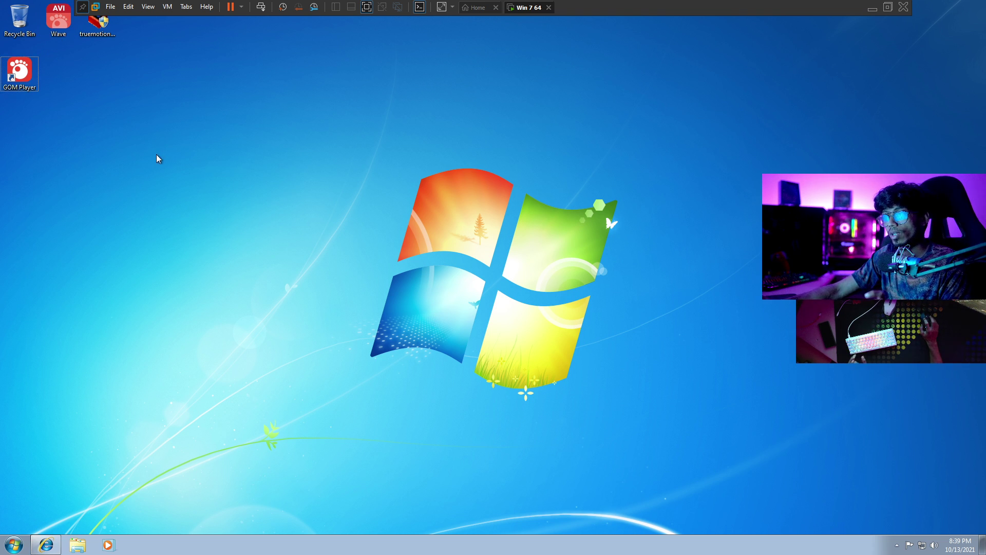
- Launch the VMware Tools installer from DVD Drive (D:) and allow it to make changes to the computer
key("super+e")
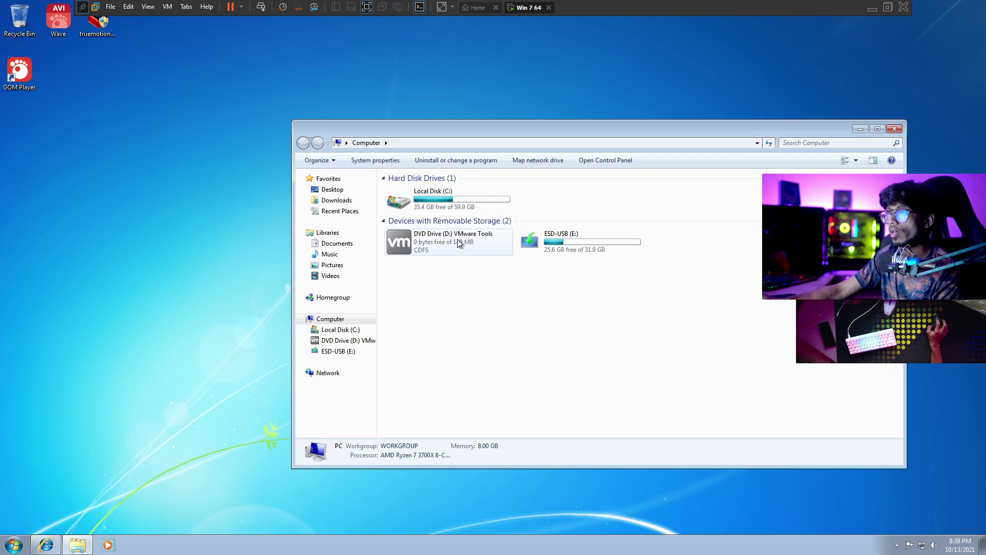
double_click(434, 238)
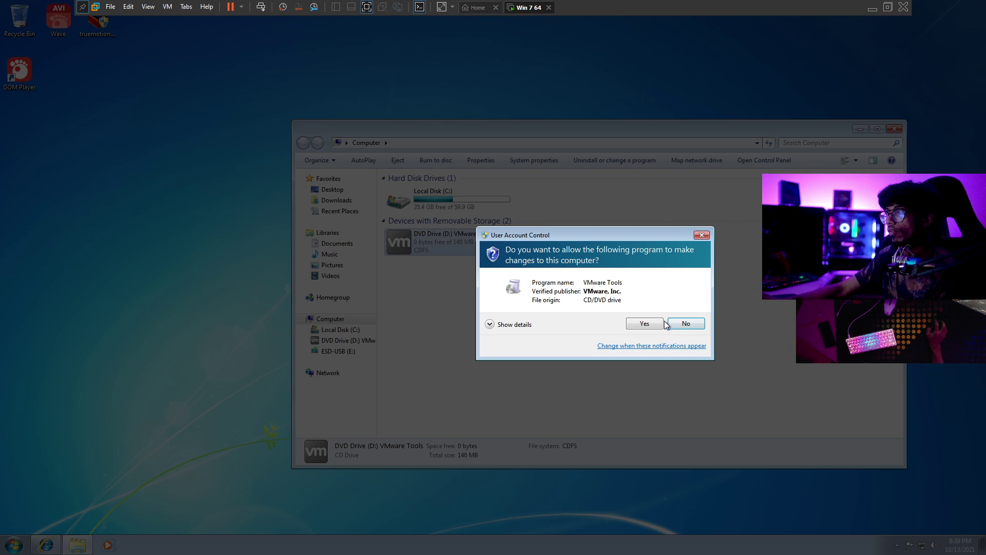
left_click(661, 325)
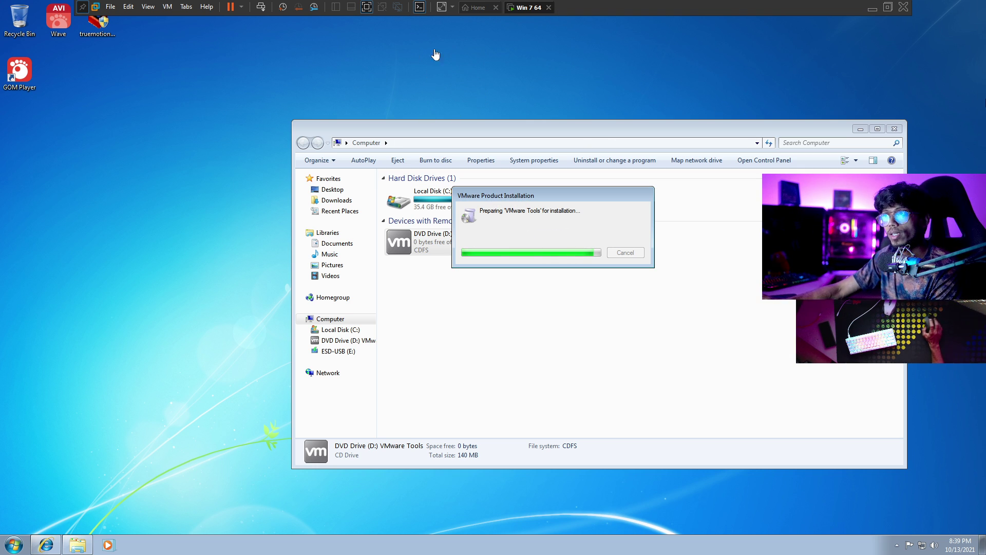
left_click(402, 96)
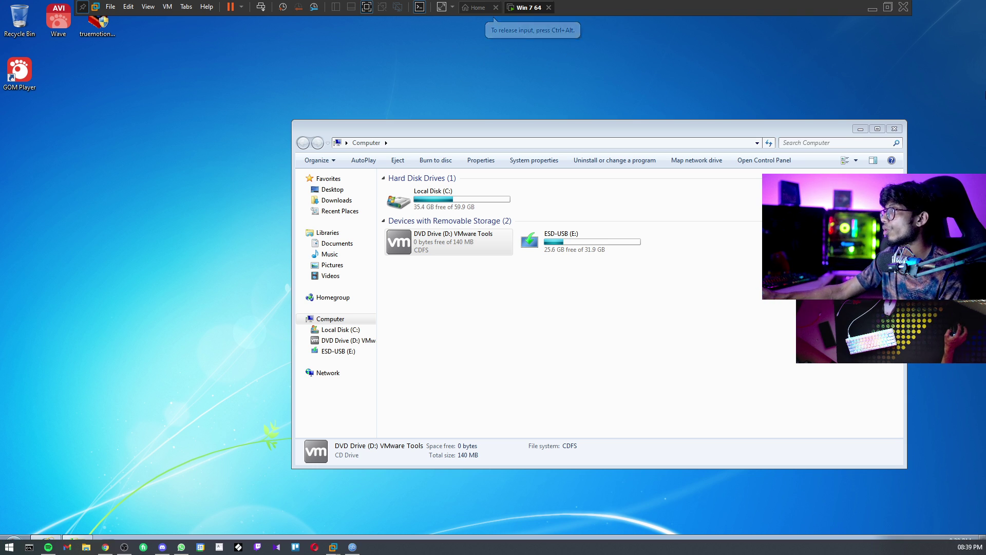
- Switch to File Explorer on the host and select Bounty_01.AVI in the Workspace\bin folder of the Terabyte Backup (S:) drive
key("ctrl+alt")
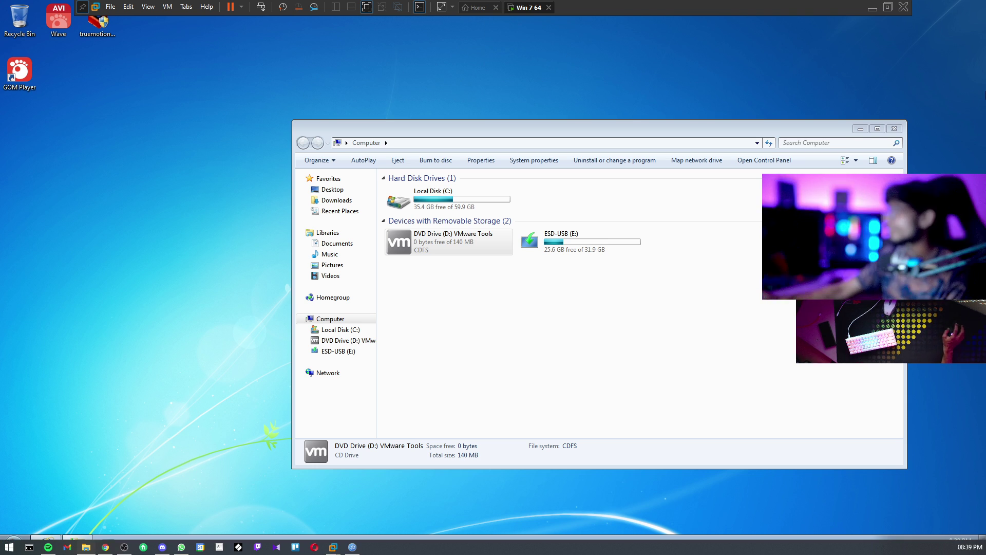
key("super+e")
key("super+Up")
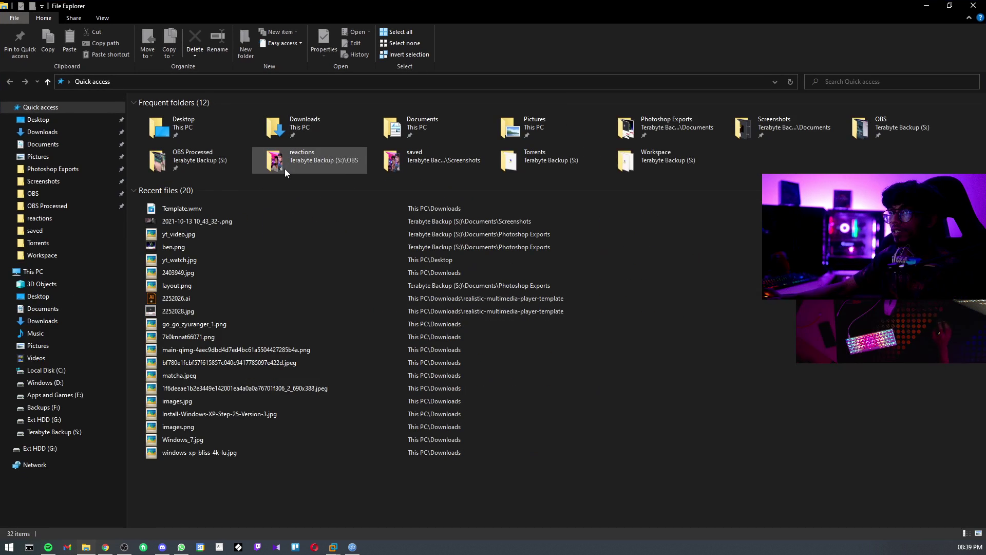
left_click(54, 273)
key("t")
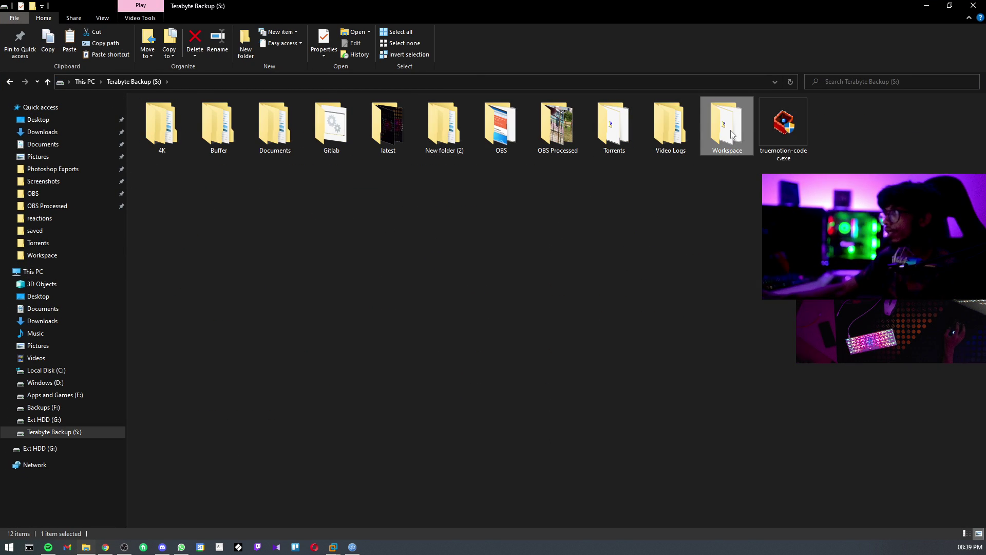
double_click(726, 126)
left_click(223, 138)
double_click(223, 138)
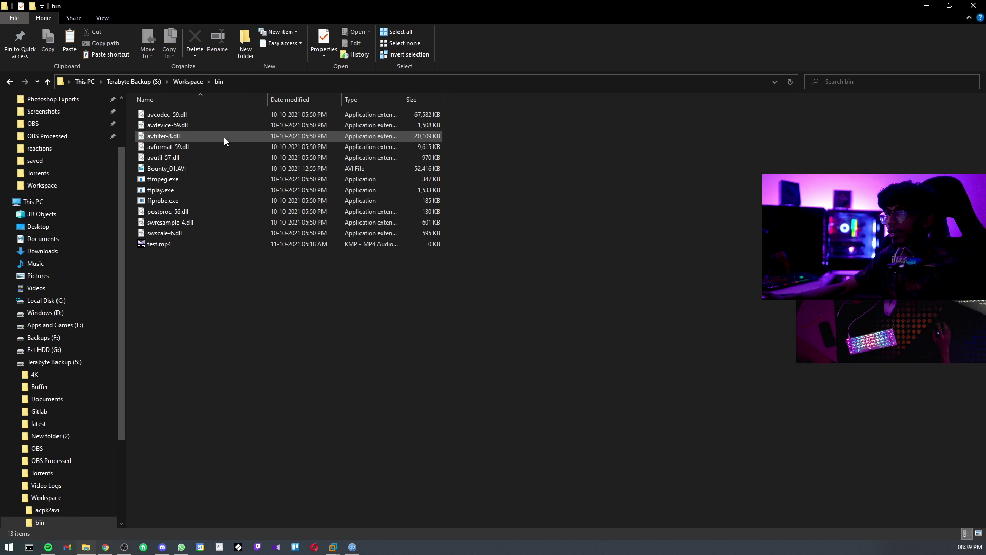
left_click(174, 244)
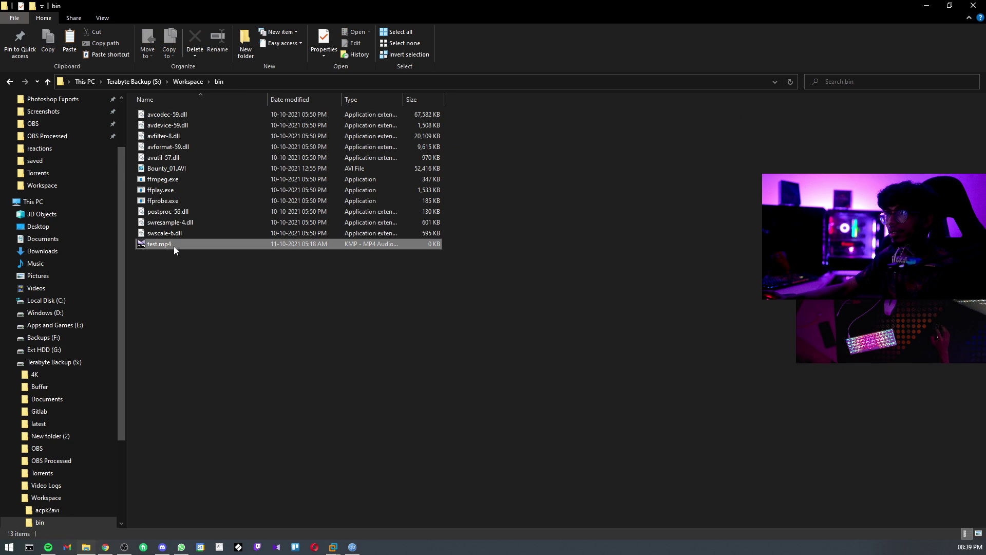
left_click(184, 170)
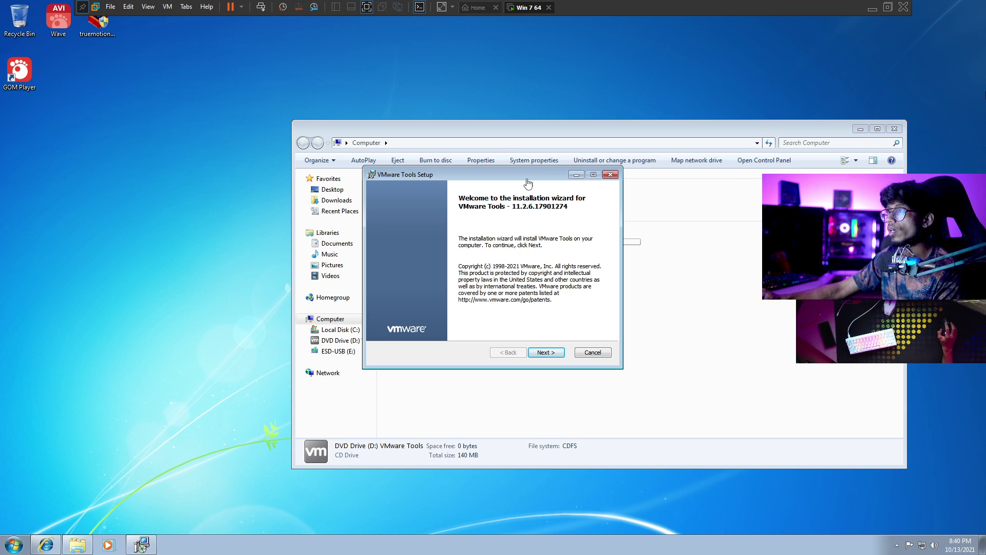
- Run the VMware Tools installation with the Typical setup, dismissing the VSock driver warning and allowing the unverified driver software
left_click(547, 353)
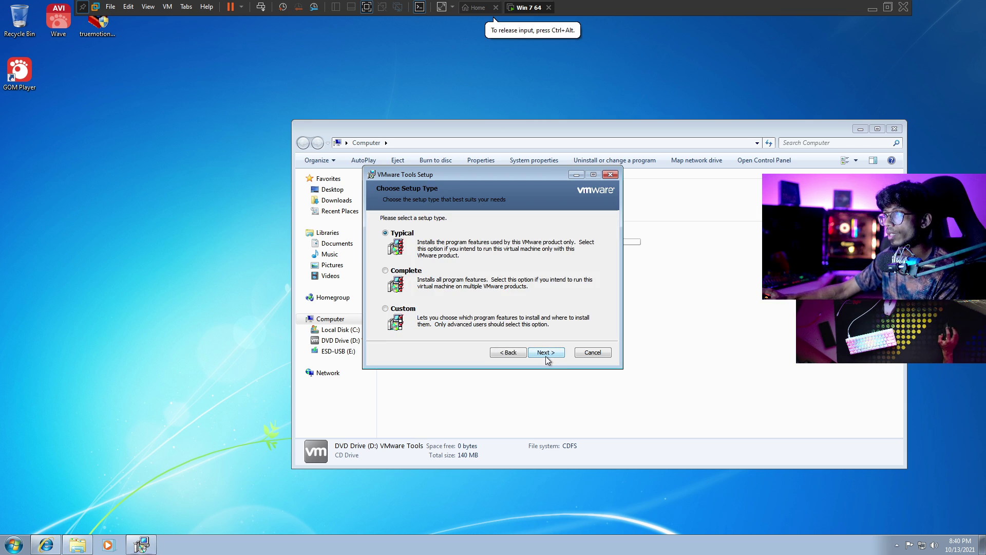
left_click(545, 353)
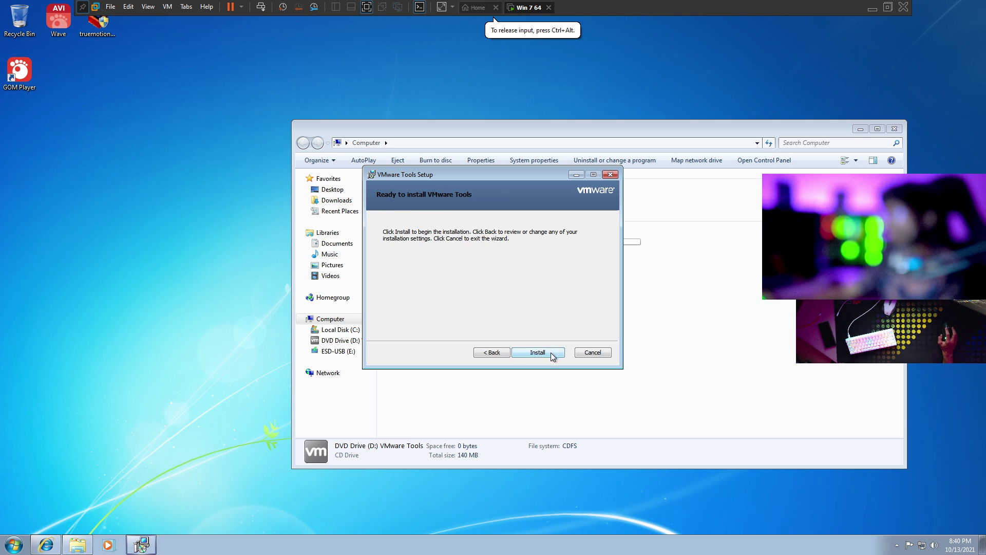
left_click(539, 353)
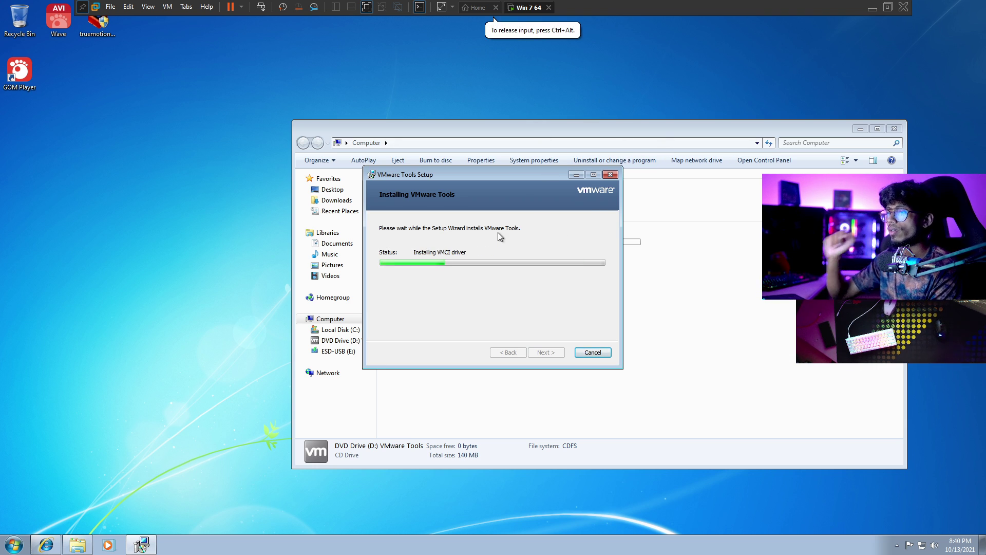
left_click(430, 293)
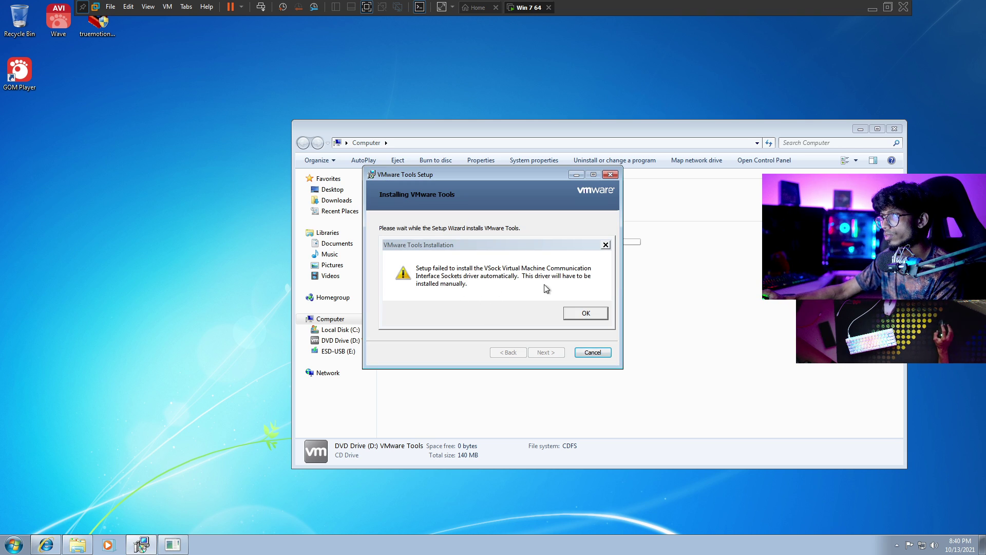
left_click(577, 313)
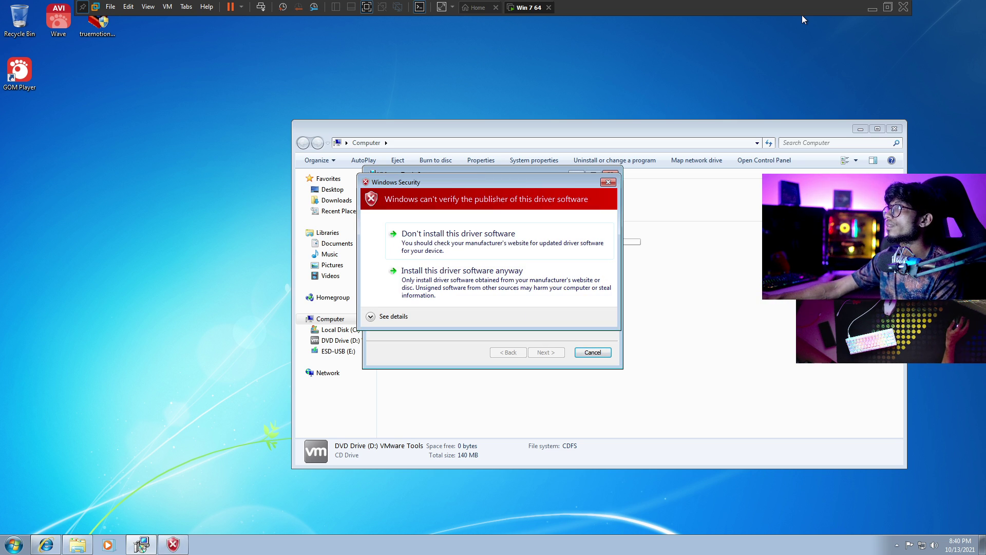
left_click(452, 290)
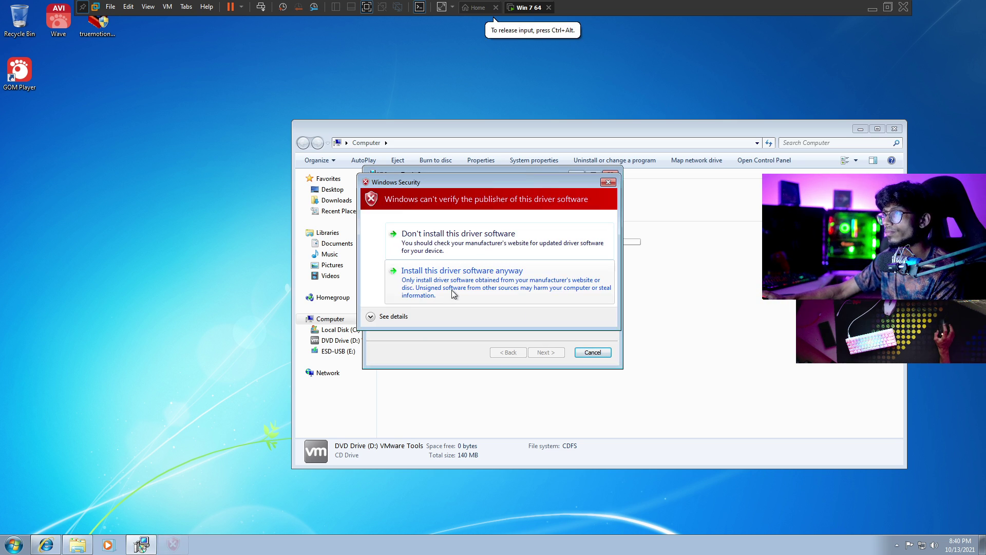
left_click(464, 286)
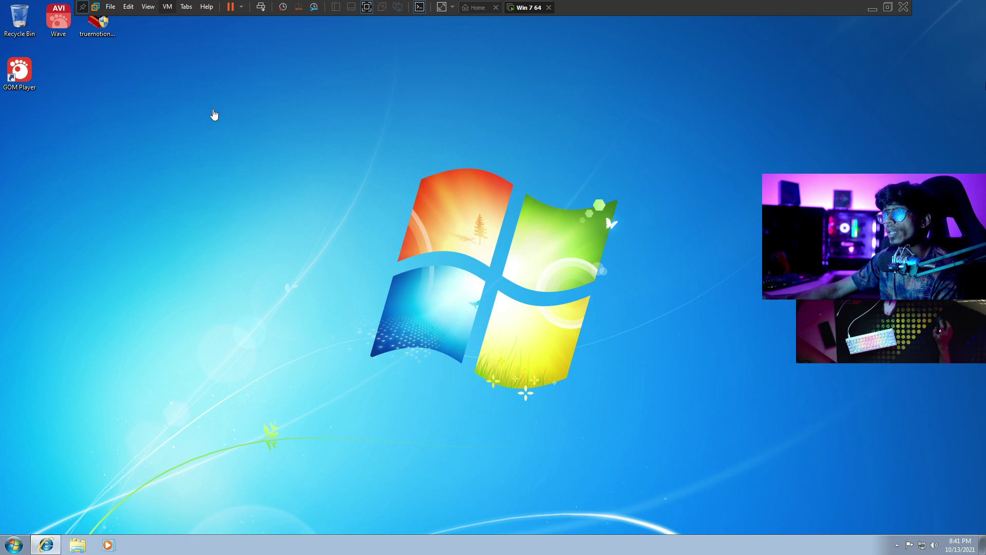
- Connect the SanDisk 3.2Gen1 USB drive to the virtual machine and open its folder to view the files
left_click(167, 7)
mouse_move(219, 35)
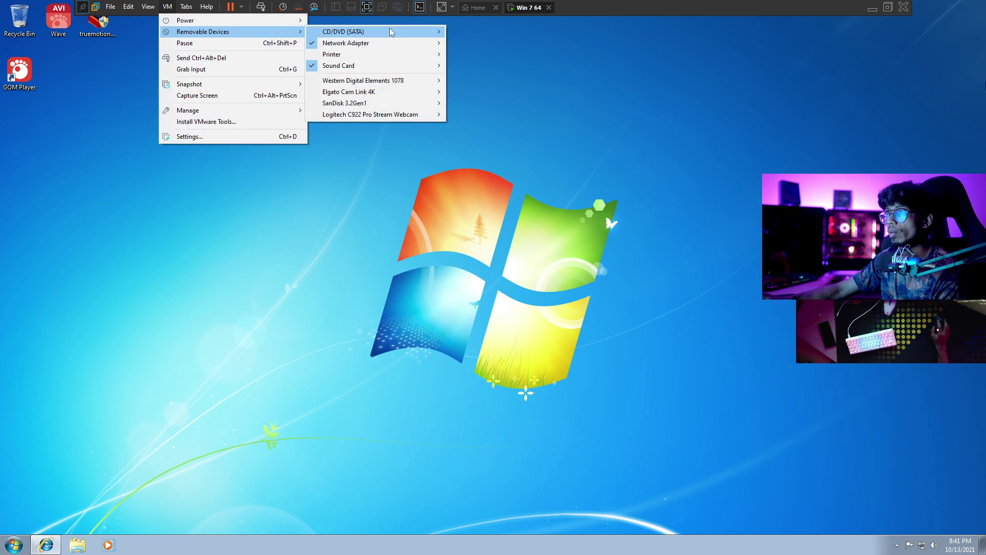
mouse_move(421, 105)
left_click(508, 103)
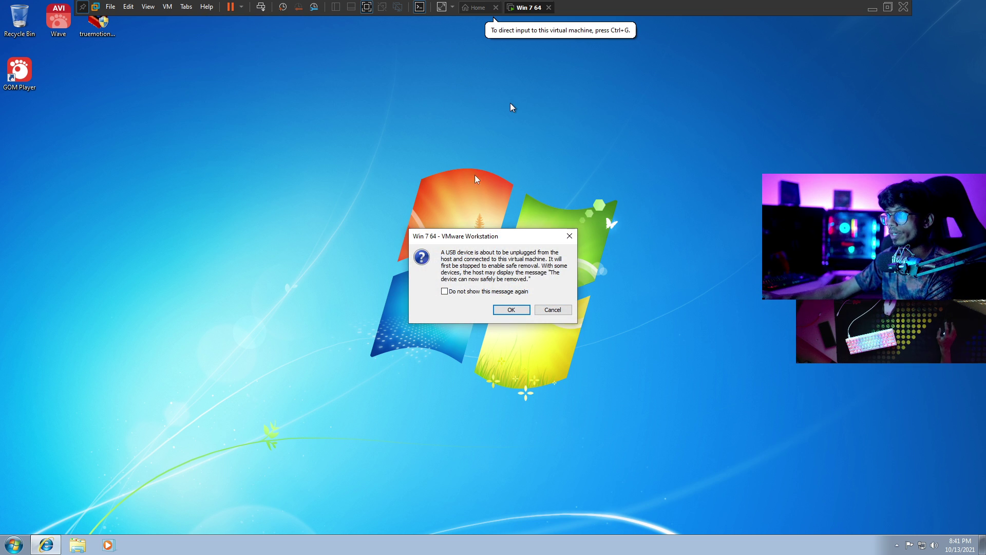
left_click(513, 309)
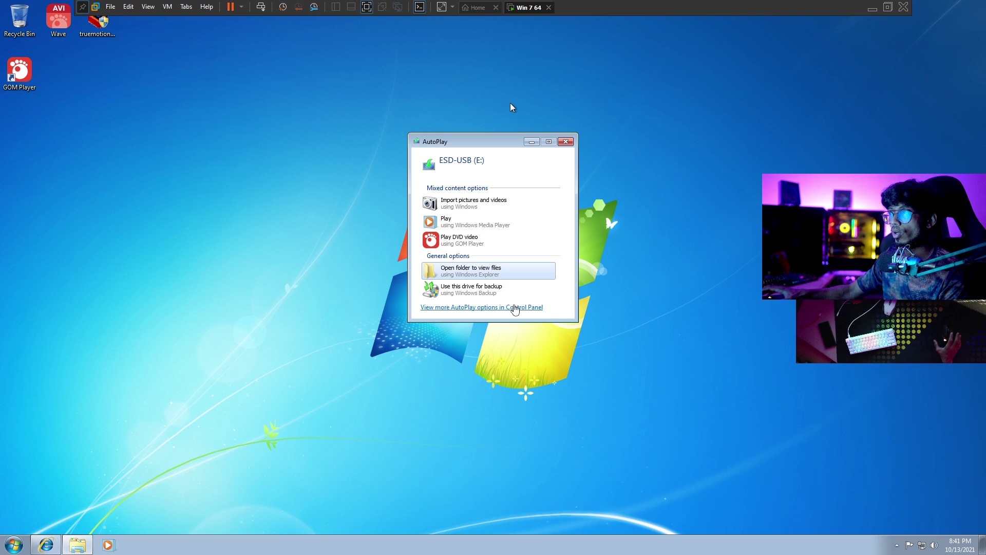
left_click(510, 102)
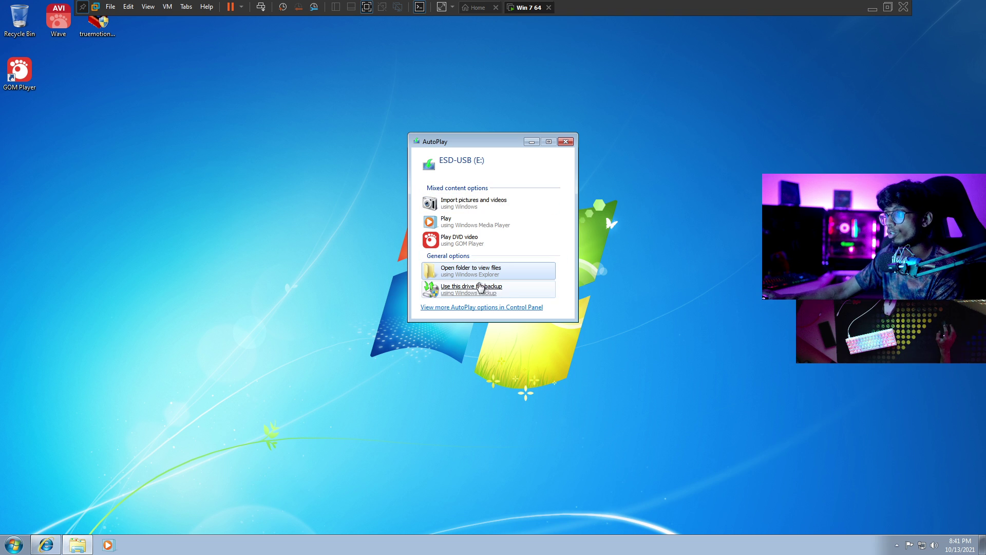
left_click(481, 270)
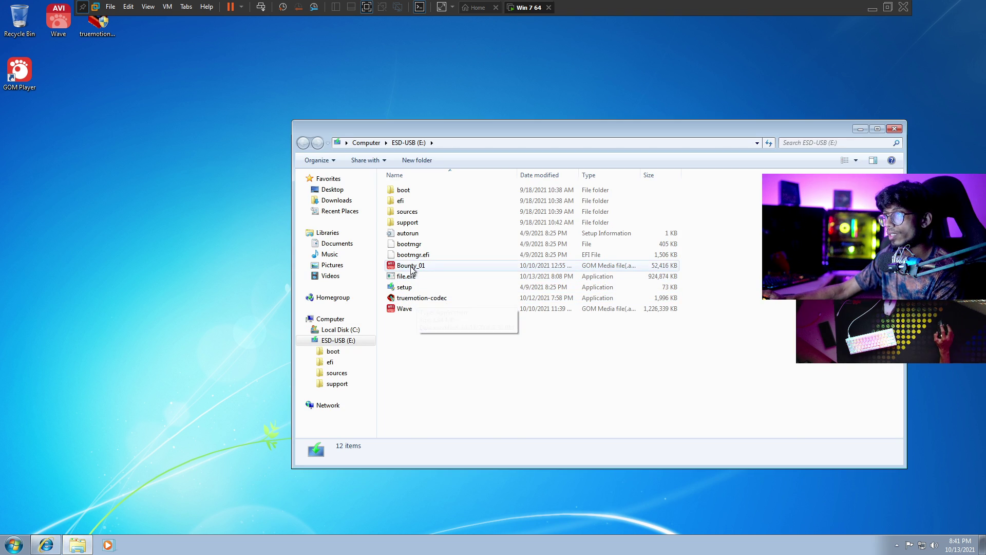
- Copy the Bounty_01 video from the ESD-USB (E:) drive to the desktop
left_click_drag(406, 266, 176, 166)
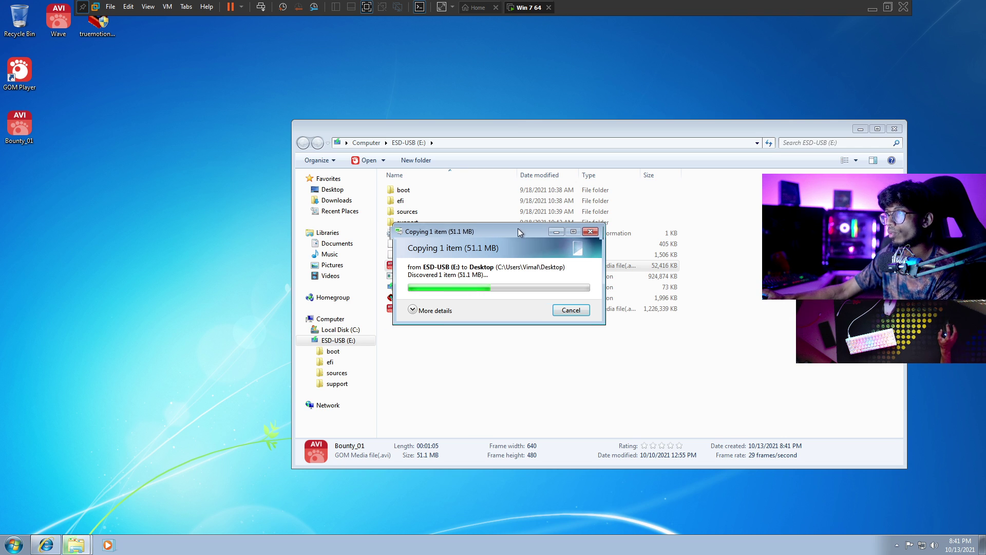
left_click_drag(518, 229, 166, 250)
- Turn off hiding of extensions for known file types in the folder options and apply the change
left_click(318, 160)
left_click(350, 261)
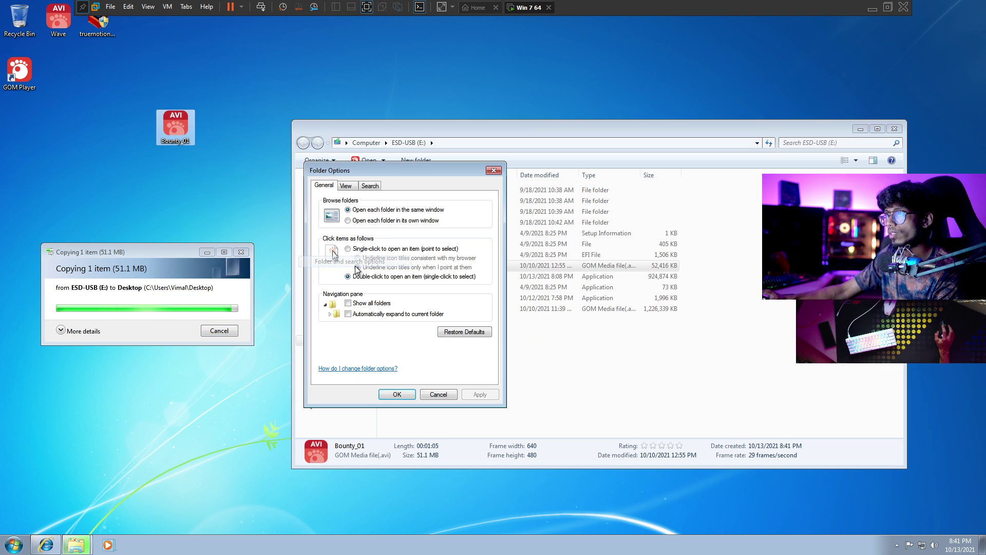
left_click(346, 185)
left_click_drag(487, 289, 492, 306)
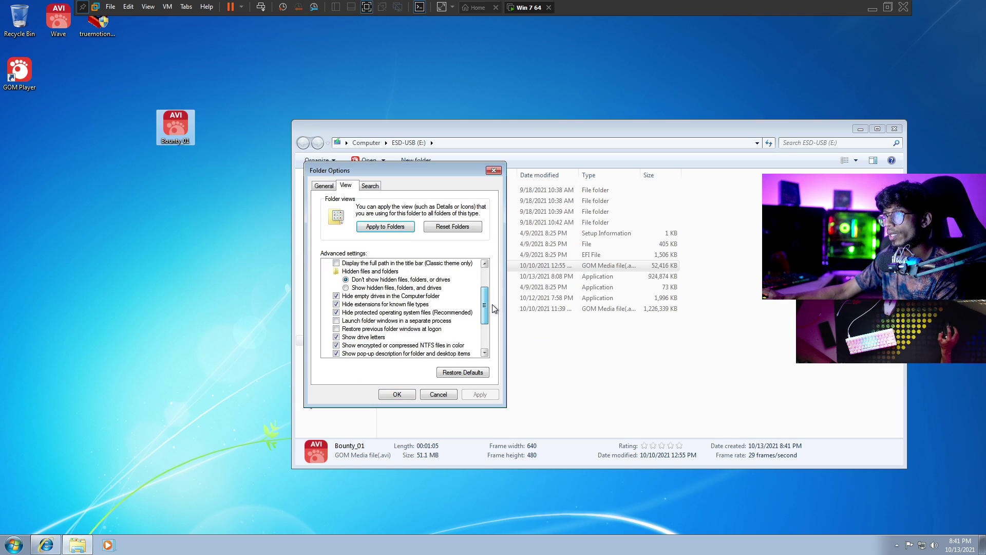
left_click(353, 304)
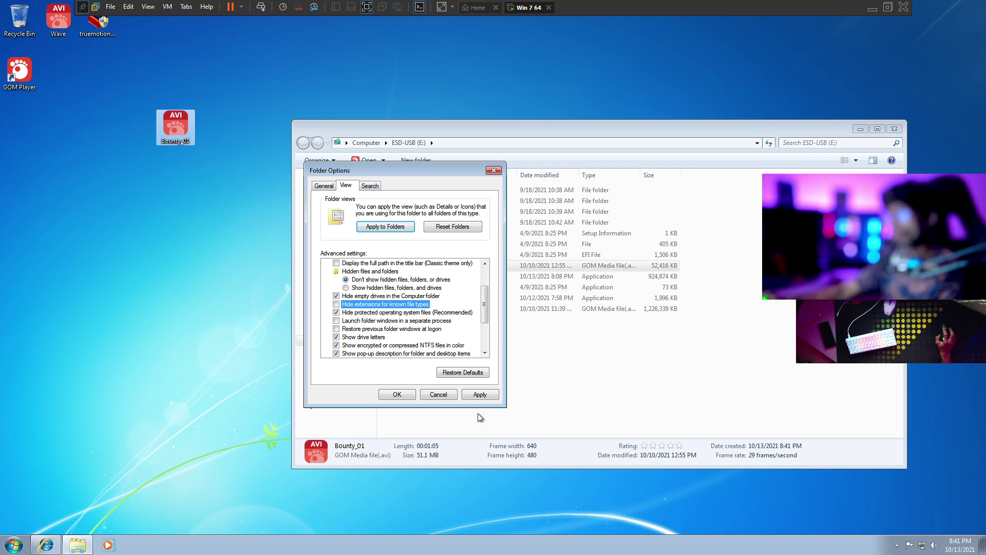
left_click(479, 394)
left_click(401, 393)
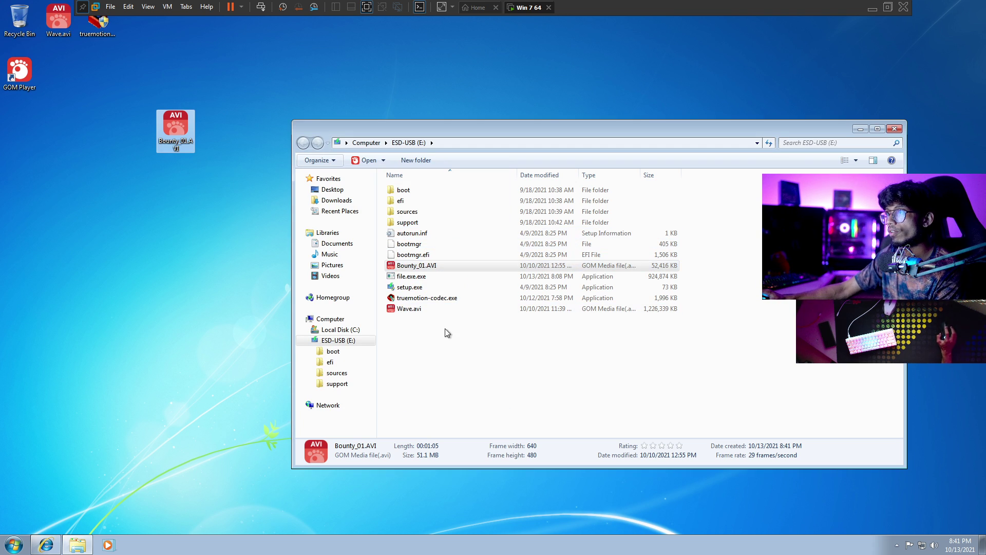
right_click(441, 266)
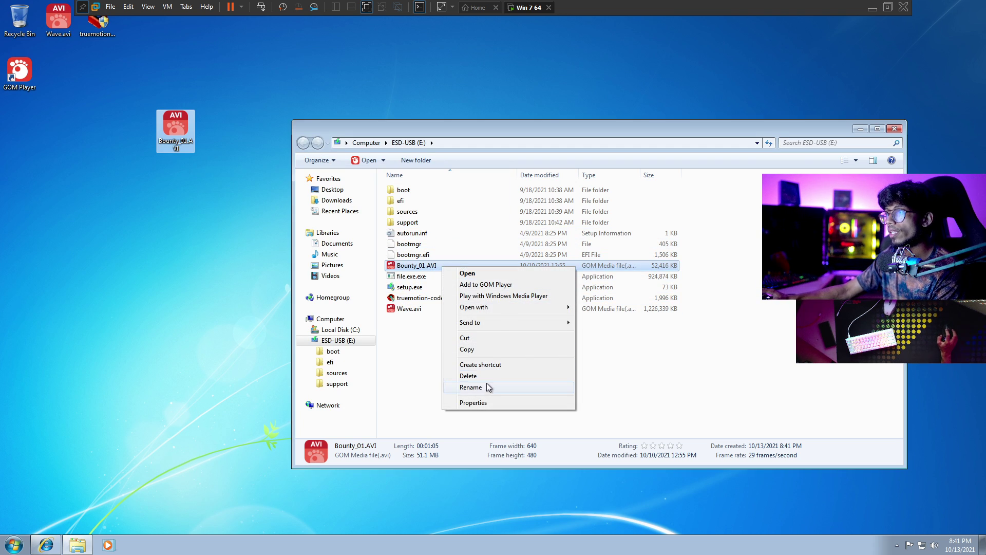
left_click(471, 387)
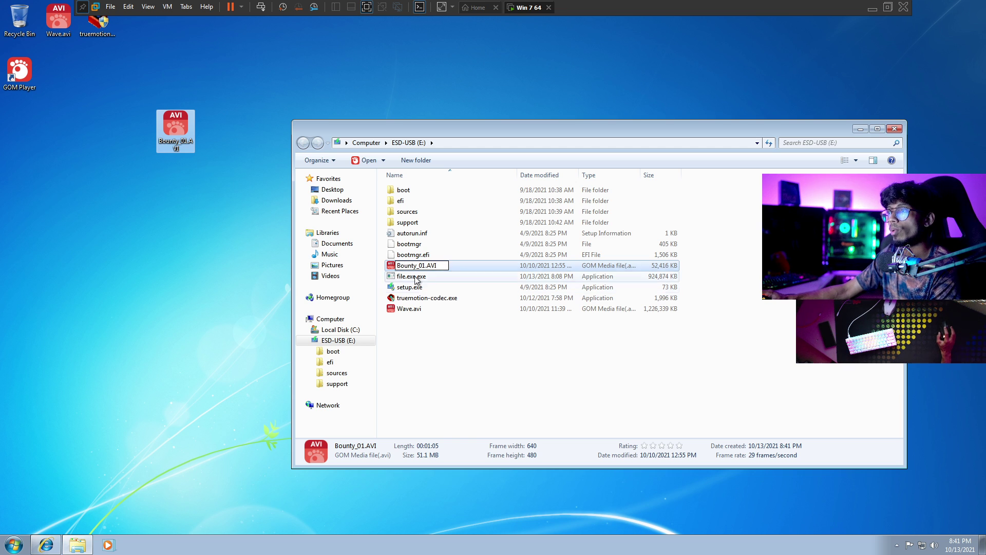
left_click(590, 380)
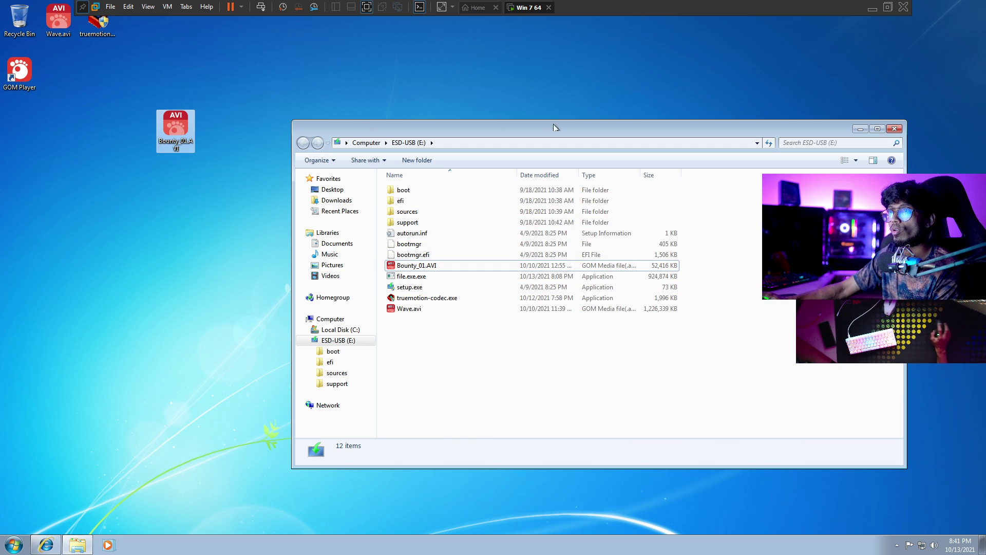
- Play Bounty_01.AVI and Wave.avi from the desktop in GOM Player, and examine the information in the player's error report
double_click(169, 134)
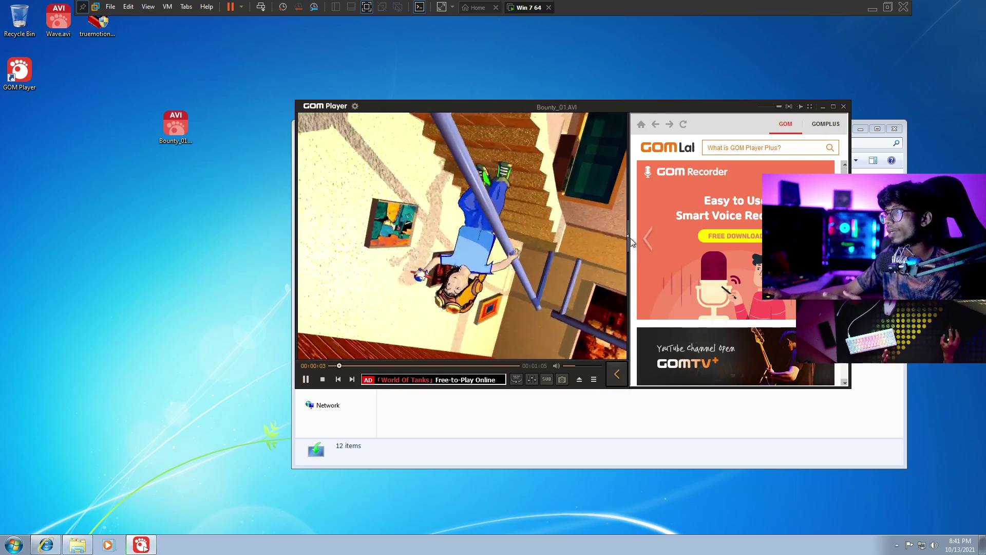
left_click(844, 106)
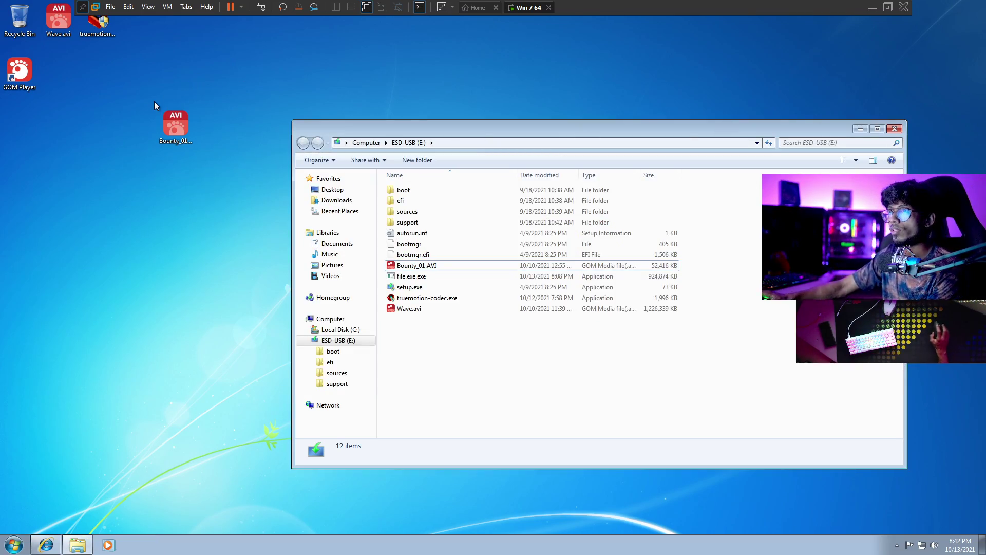
double_click(58, 32)
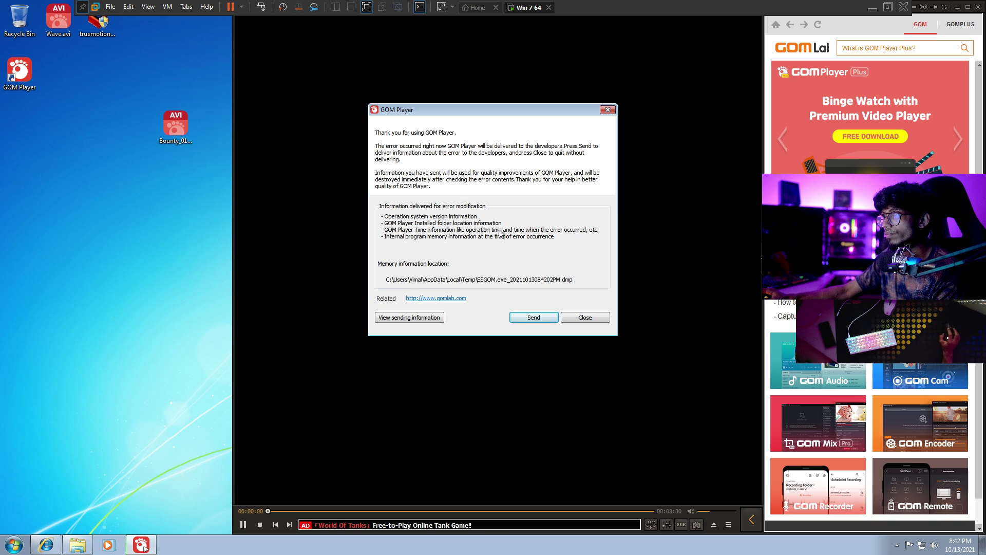
left_click(422, 319)
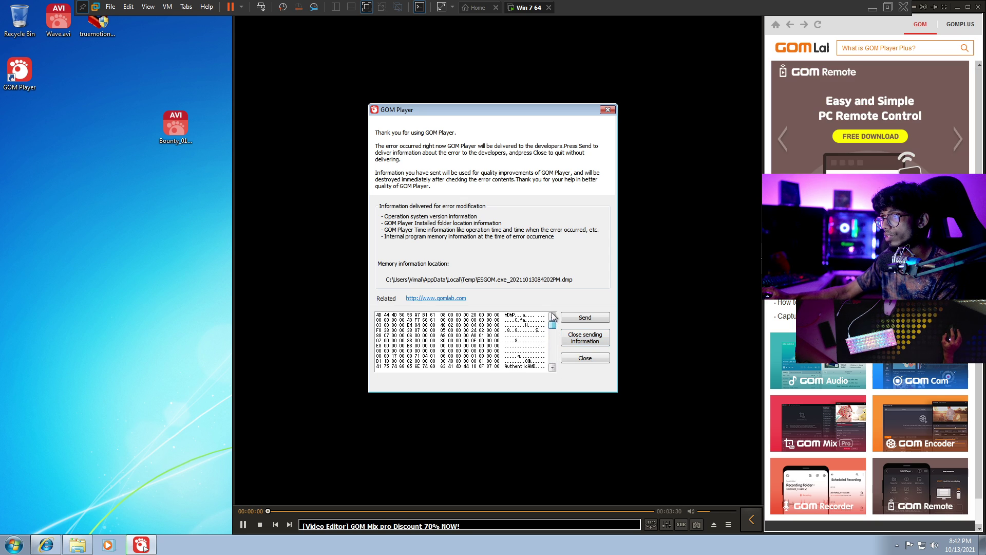
left_click(584, 358)
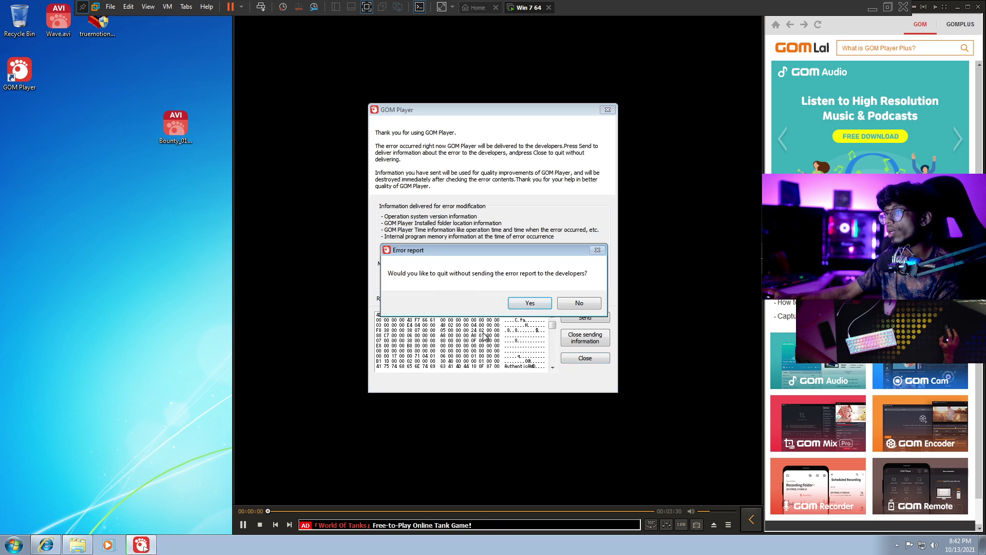
- Install the TrueMotion Compression Toolkit from the desktop's truemotion-codec.exe, declining to uninstall the existing version and accepting the license agreement
double_click(105, 35)
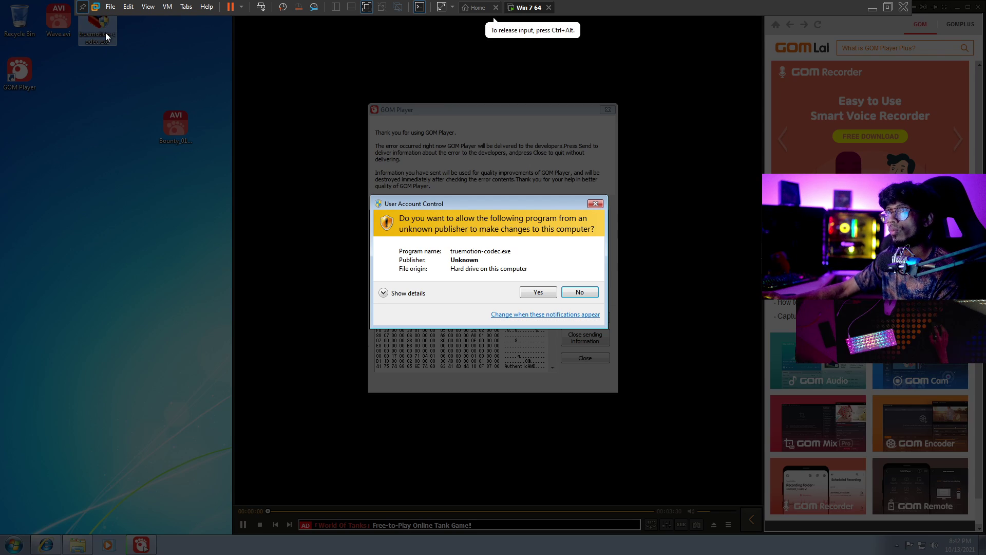
left_click(545, 293)
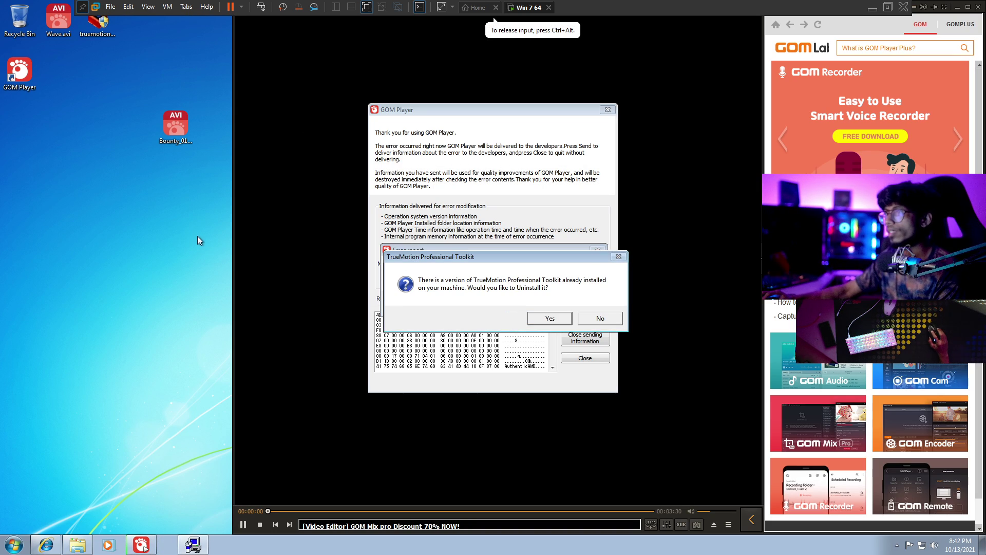
left_click(600, 319)
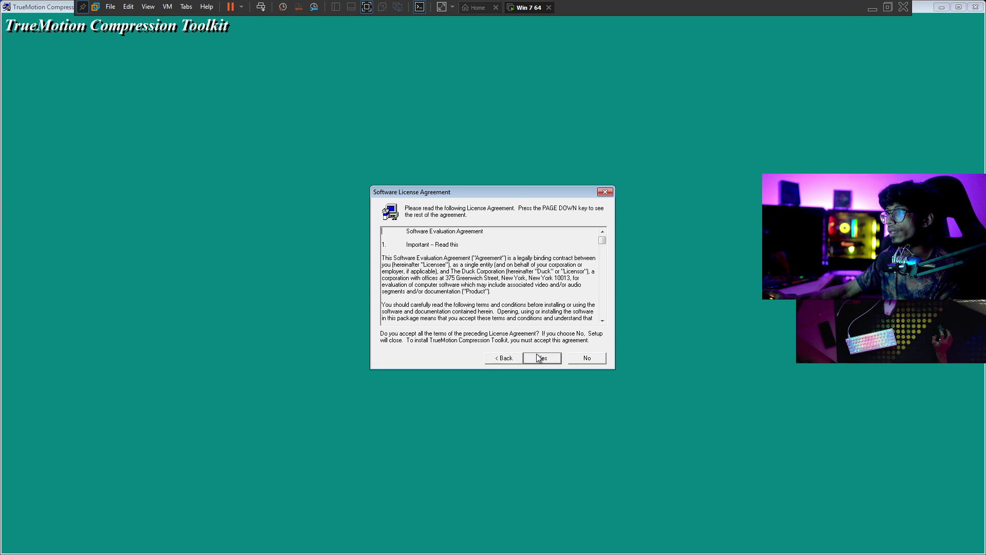
left_click(539, 358)
left_click(539, 359)
left_click(539, 358)
left_click(540, 358)
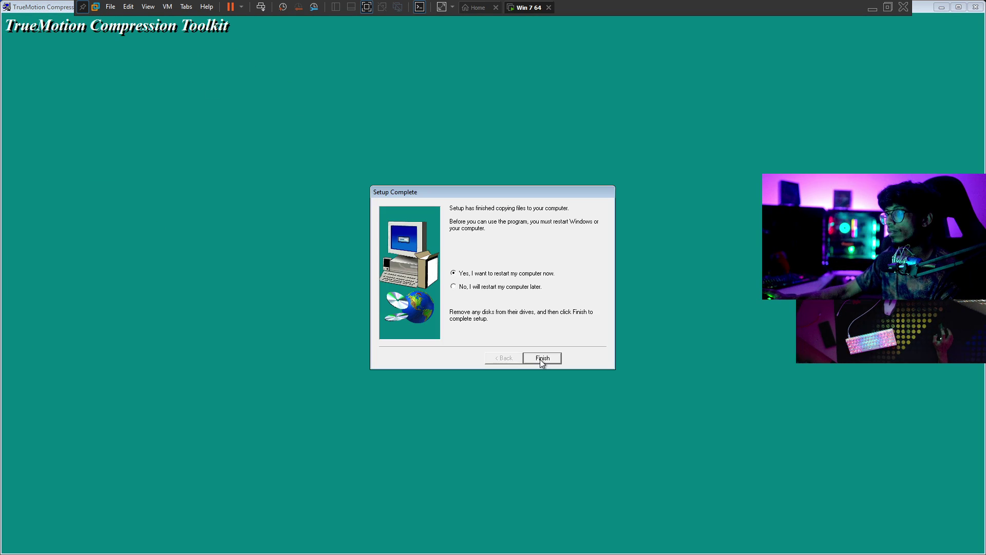
- Finish the TrueMotion setup and force Windows to restart despite the programs still open
left_click(511, 286)
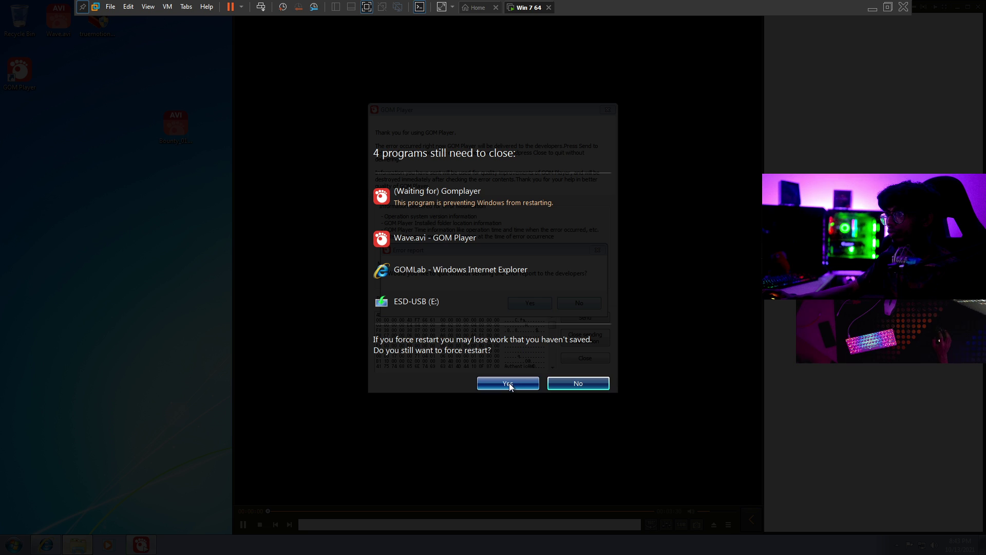
left_click(510, 383)
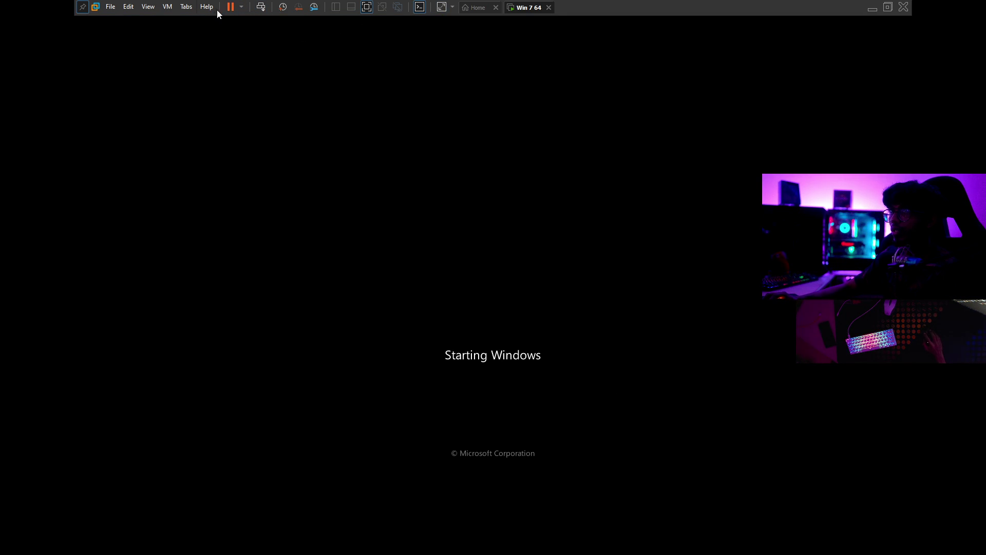
- Disconnect the SanDisk USB drive from the virtual machine while Windows is starting
left_click(172, 9)
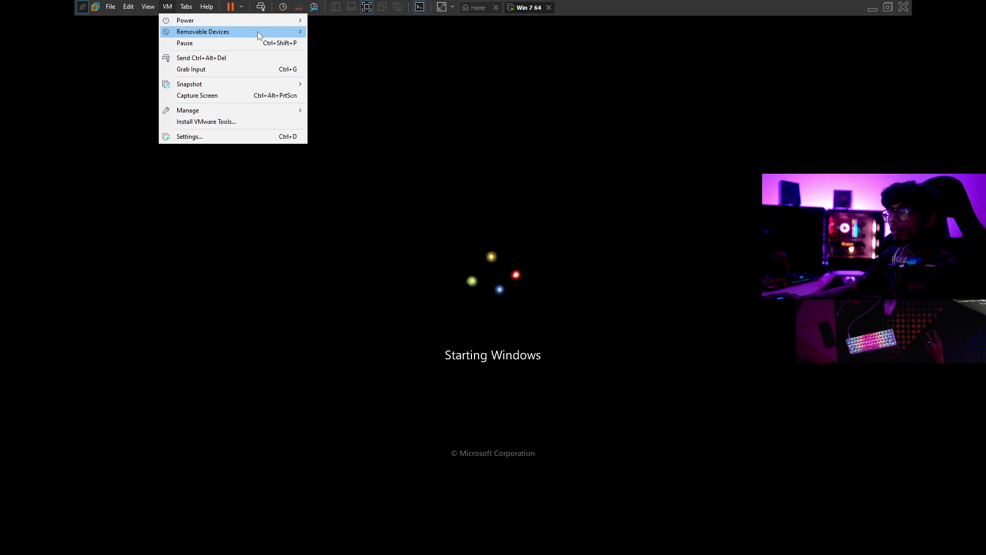
mouse_move(258, 35)
mouse_move(432, 91)
left_click(492, 103)
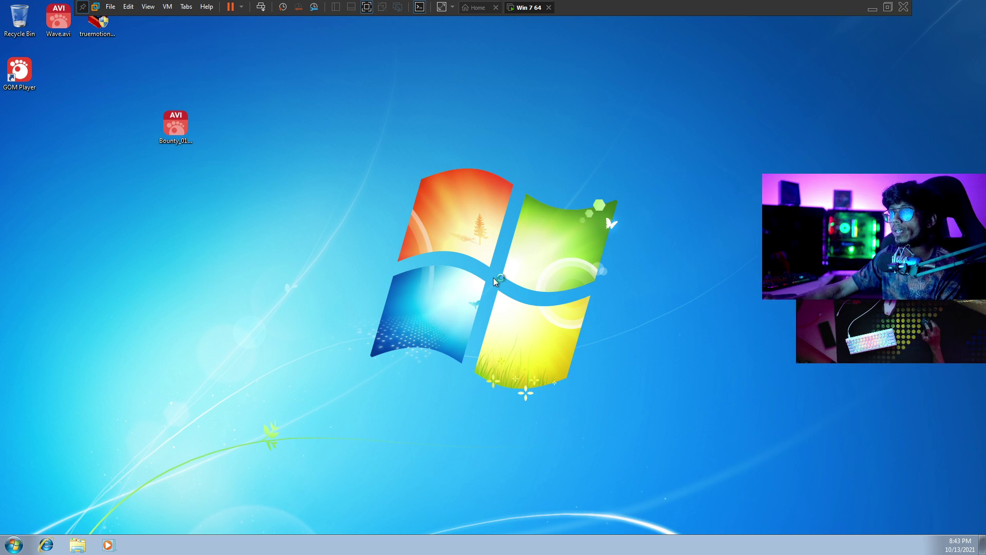
- Open Internet Explorer in the virtual machine, go to Google and search for virtualdub
left_click(494, 282)
left_click(59, 549)
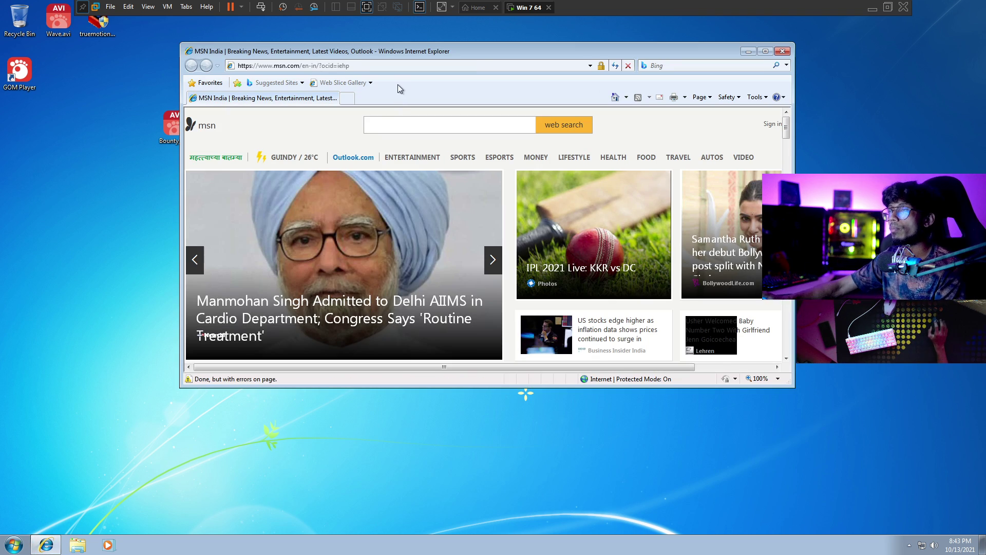
left_click(404, 63)
type("g")
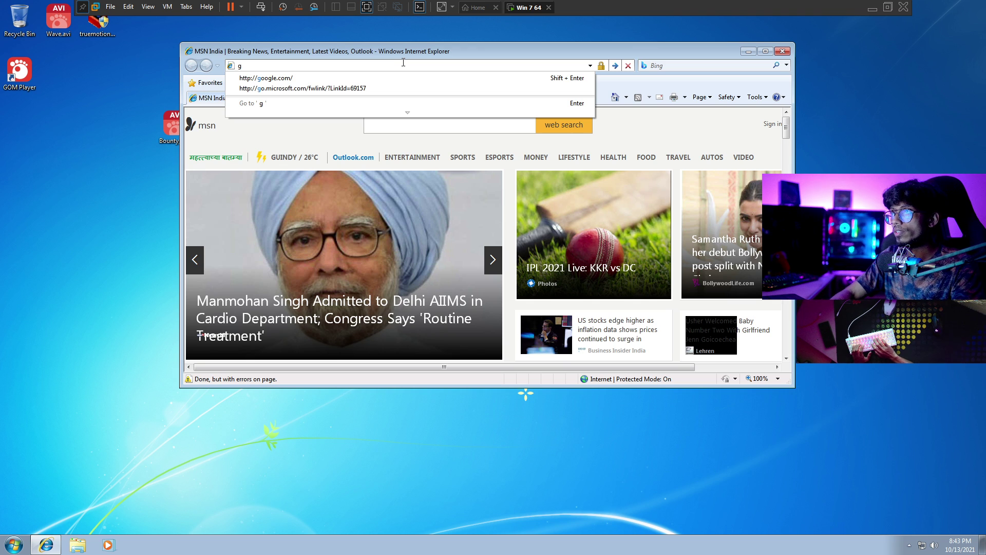
type("oogl.ecom")
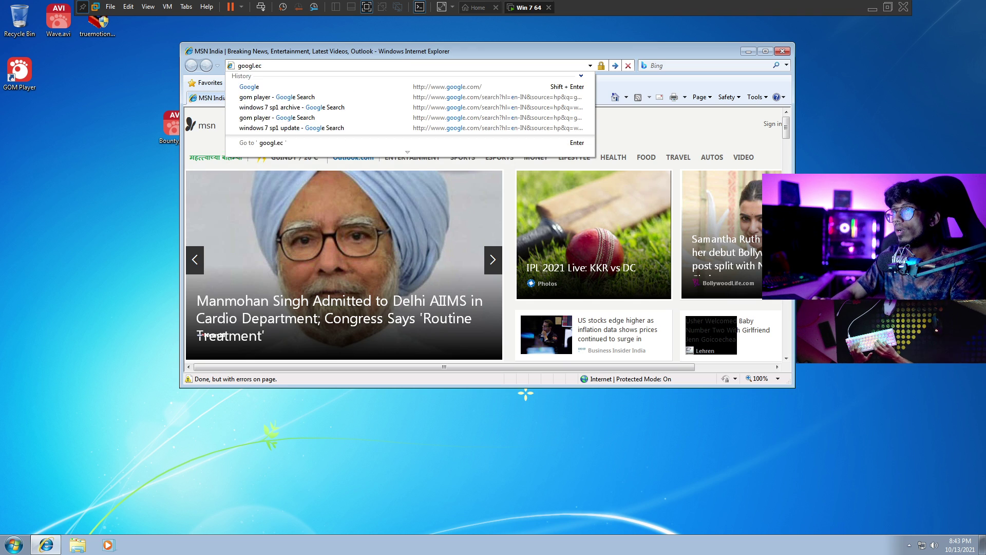
key("Return")
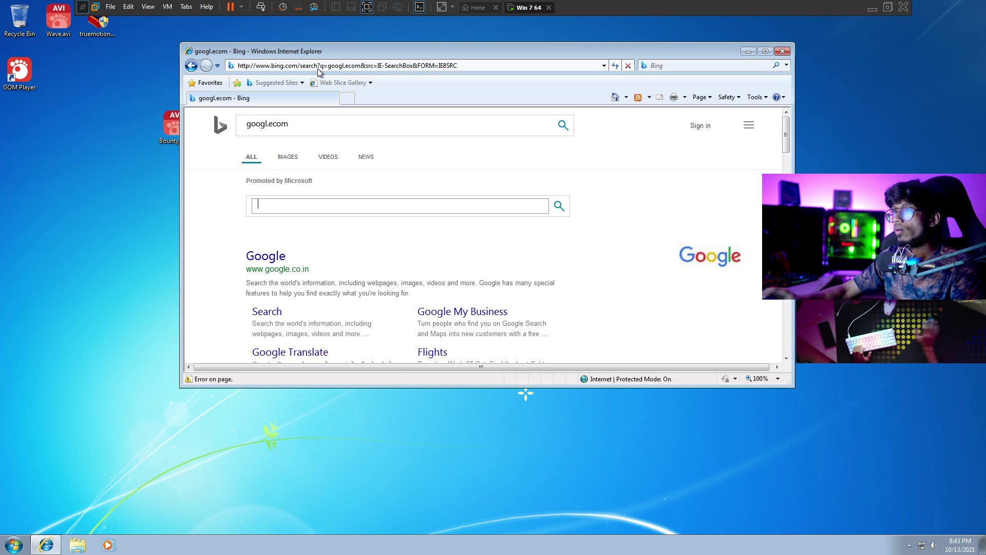
left_click(252, 256)
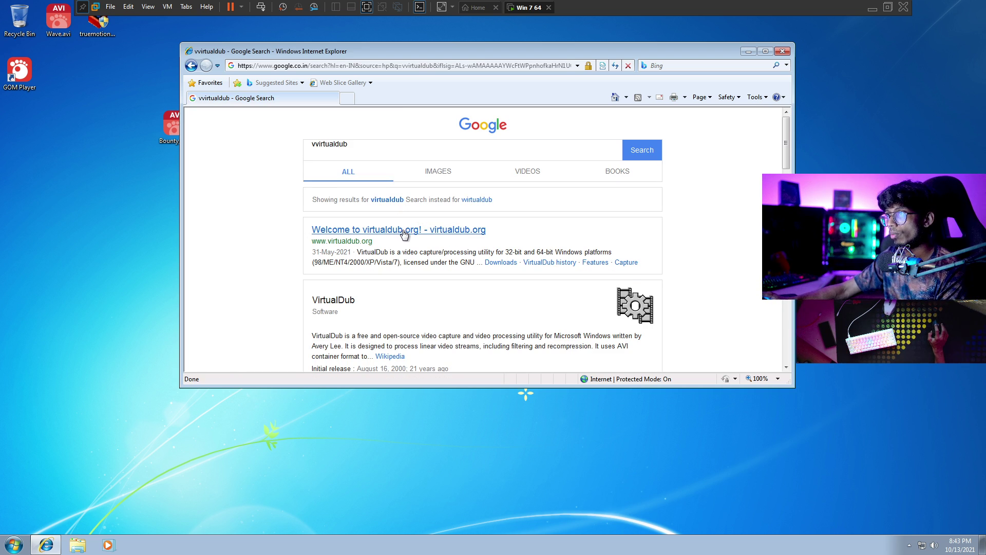
- Try to open the virtualdub.org search result, and start diagnosing the connection problem before cancelling the diagnosis
left_click(404, 232)
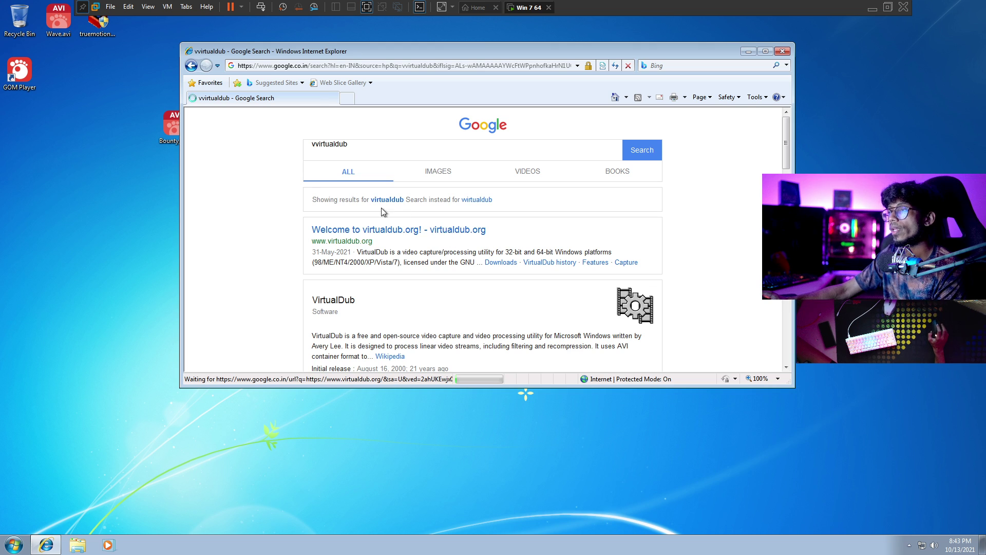
left_click(301, 183)
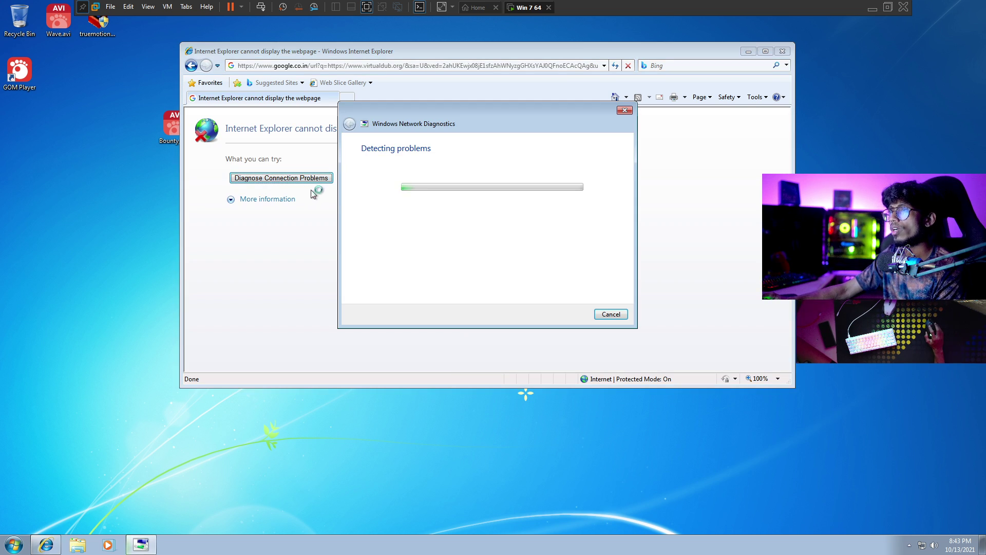
left_click(625, 110)
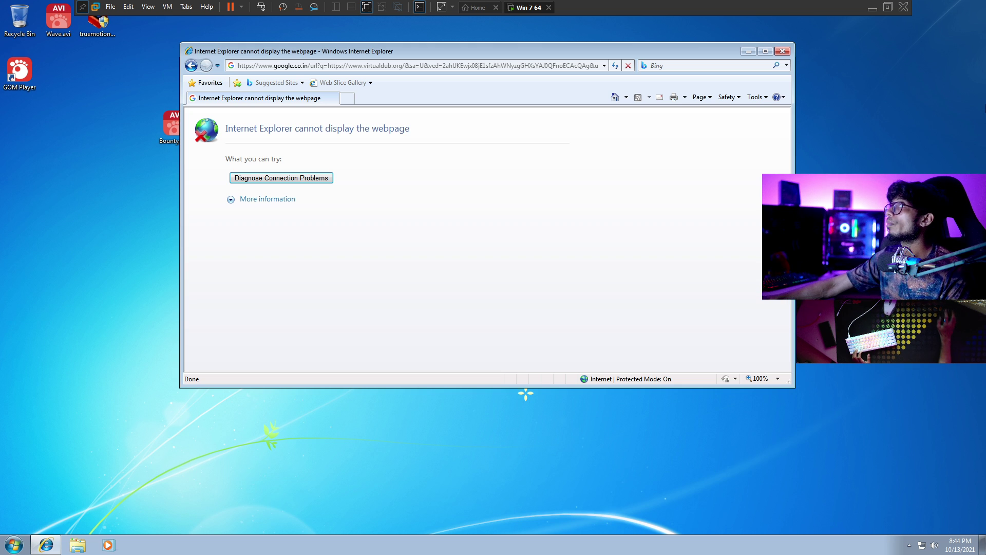
- Switch to Chrome on the host, look up virtualdub and open its SourceForge download page
key("alt+Tab")
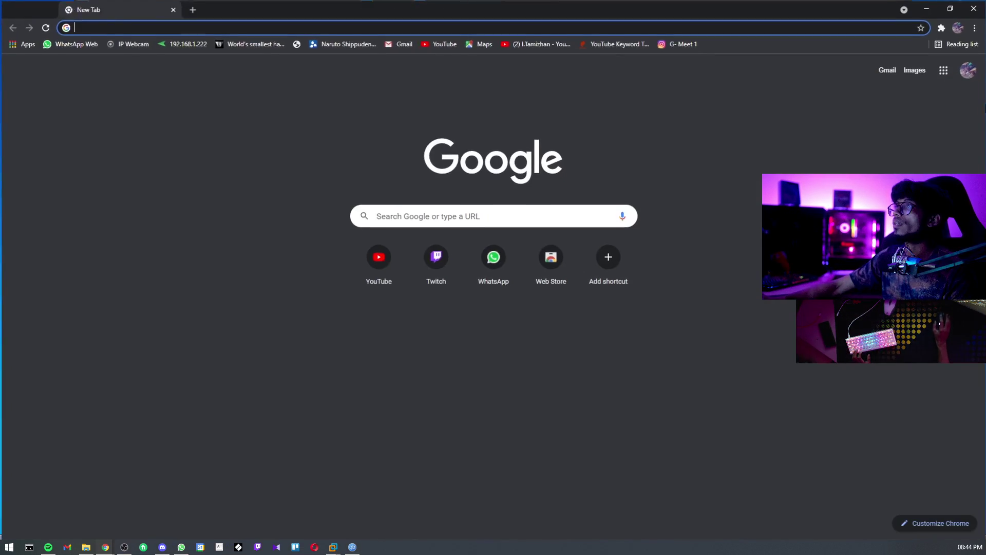
type("virtualdub")
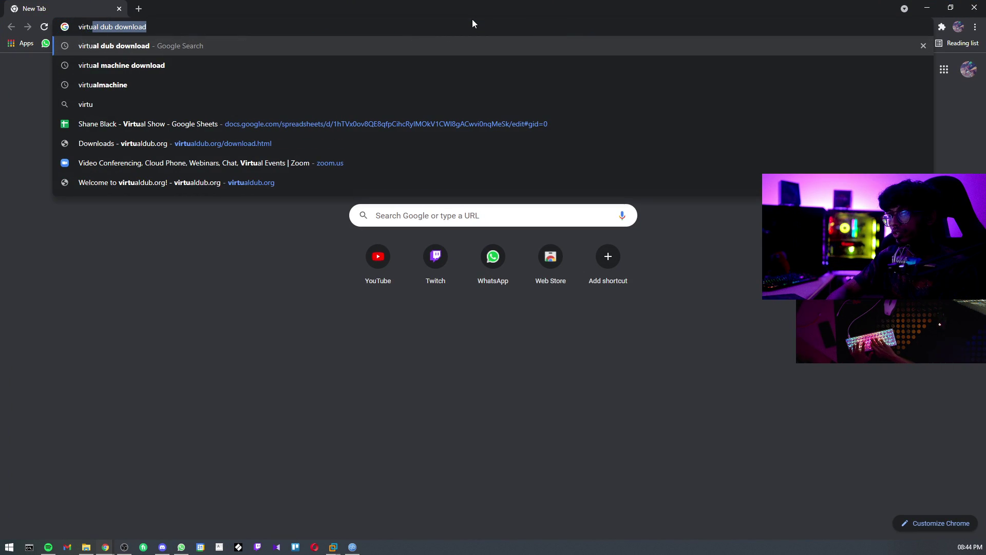
key("Return")
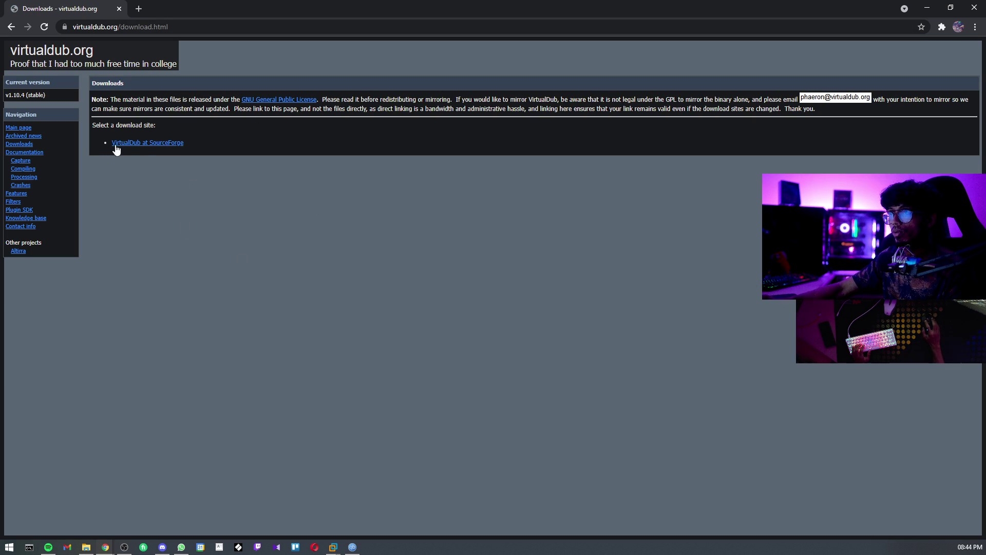
left_click(137, 144)
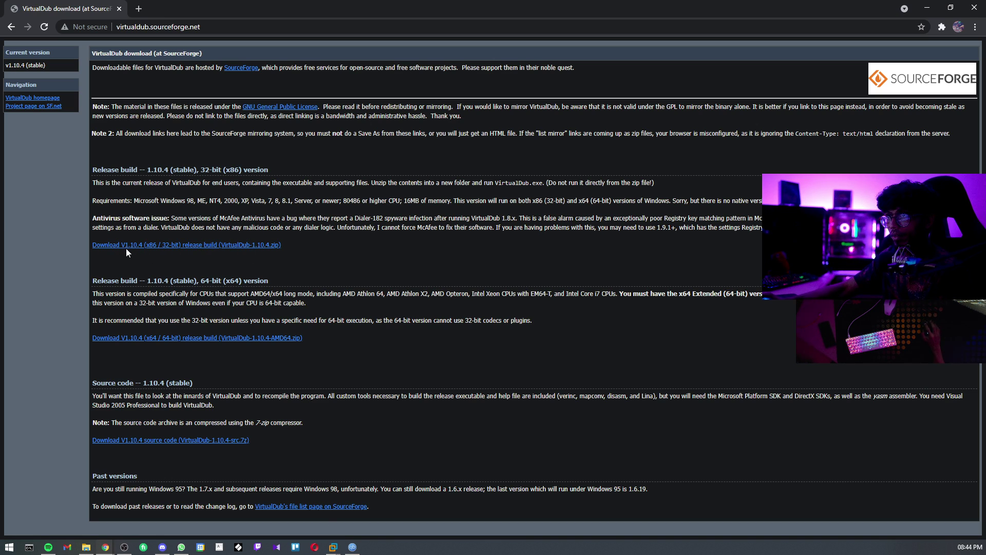
- Download the 32-bit and 64-bit release builds of VirtualDub 1.10.4, opening each download in a new tab
right_click(188, 245)
left_click(244, 255)
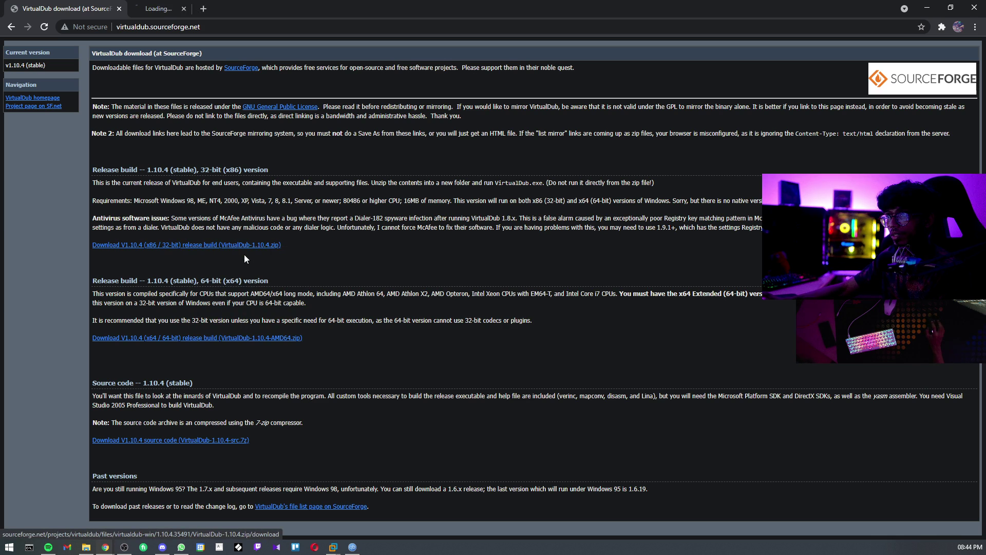
right_click(199, 339)
left_click(244, 348)
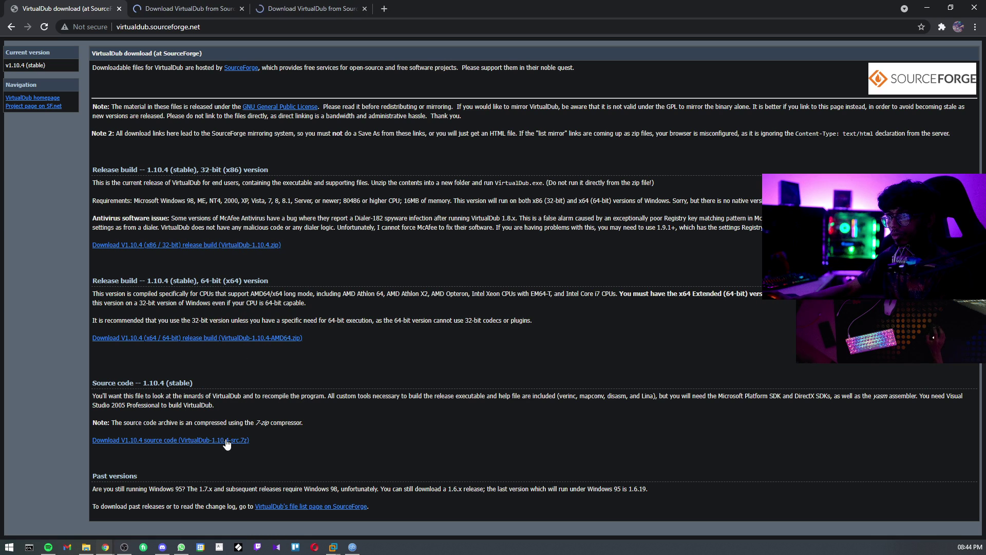
left_click(199, 10)
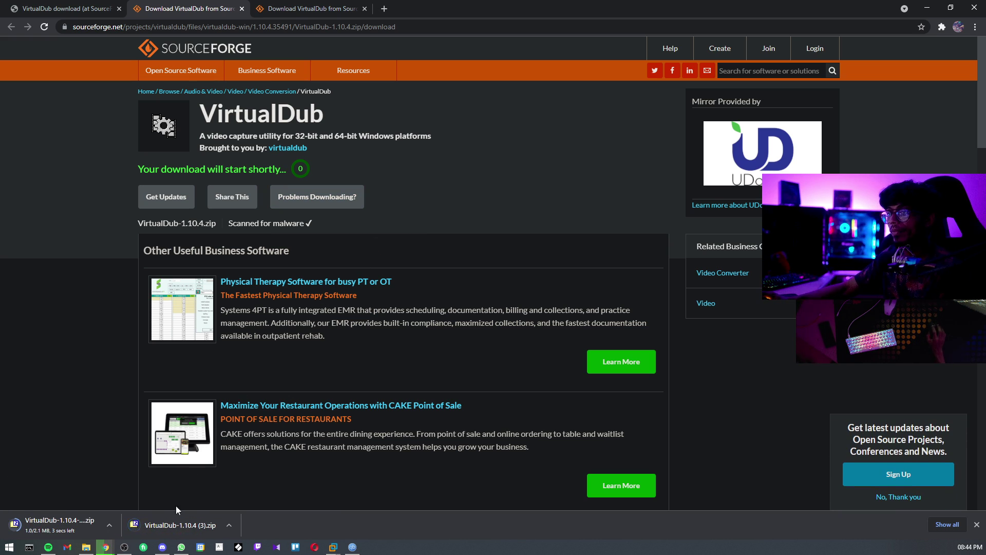
- Locate the downloaded VirtualDub archives and open the ESD-USB (H:) drive in File Explorer
right_click(165, 523)
left_click(223, 497)
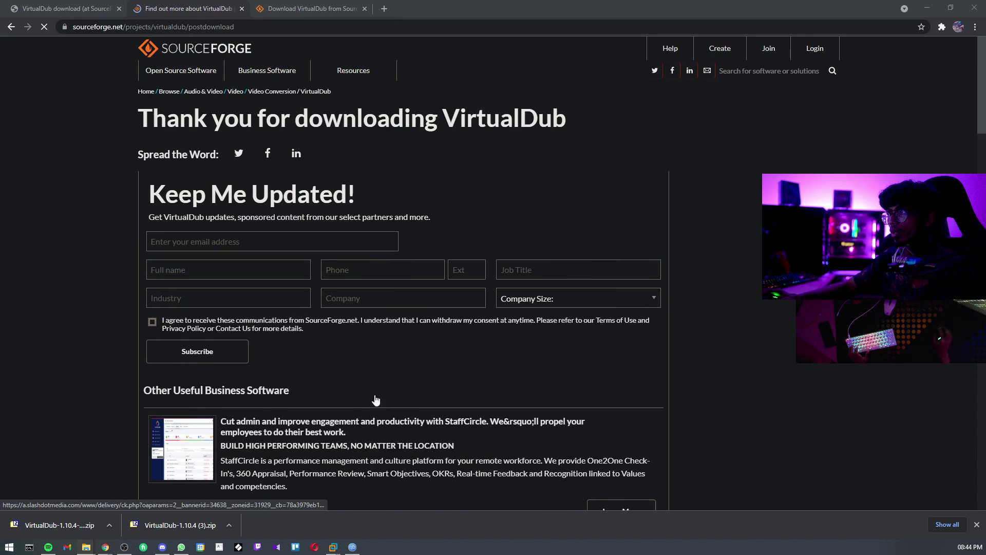
key("super+e")
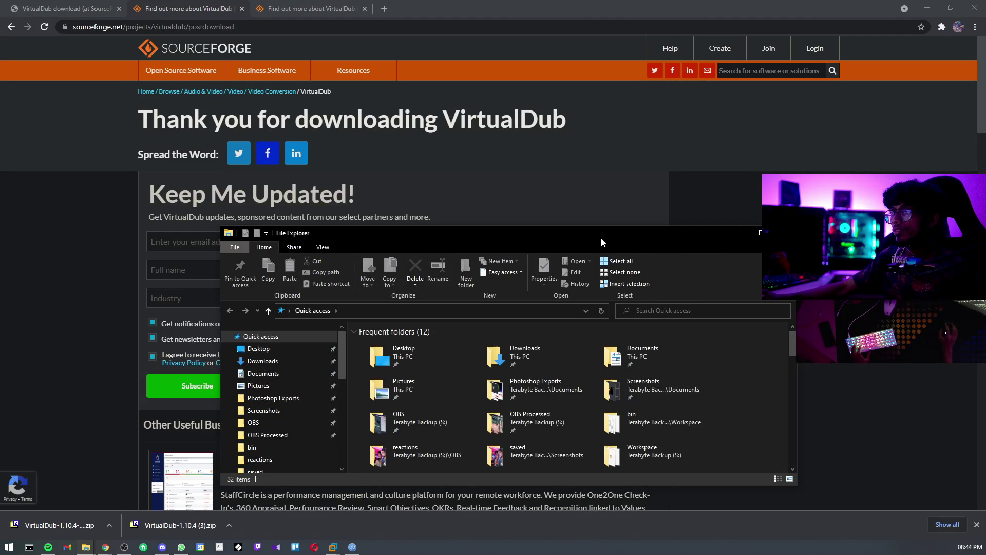
double_click(611, 235)
left_click(33, 271)
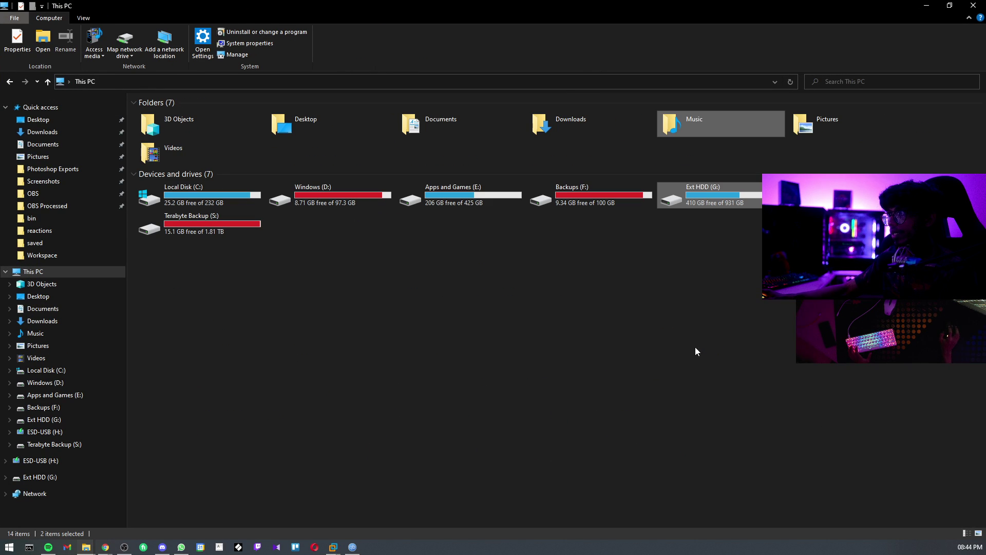
left_click(45, 431)
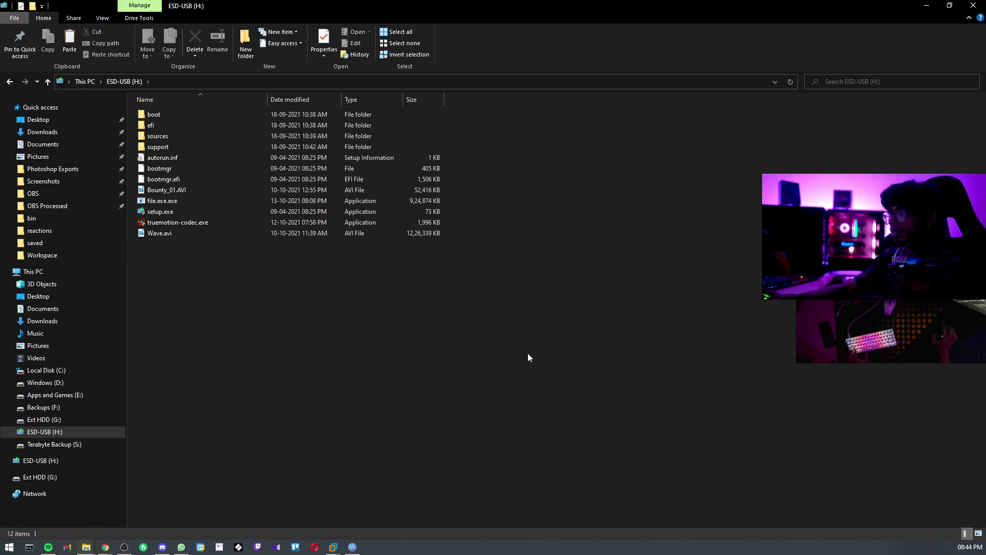
- Create a folder named project on the ESD-USB (H:) drive and paste both VirtualDub archives into it
key("ctrl+shift+n")
type("project")
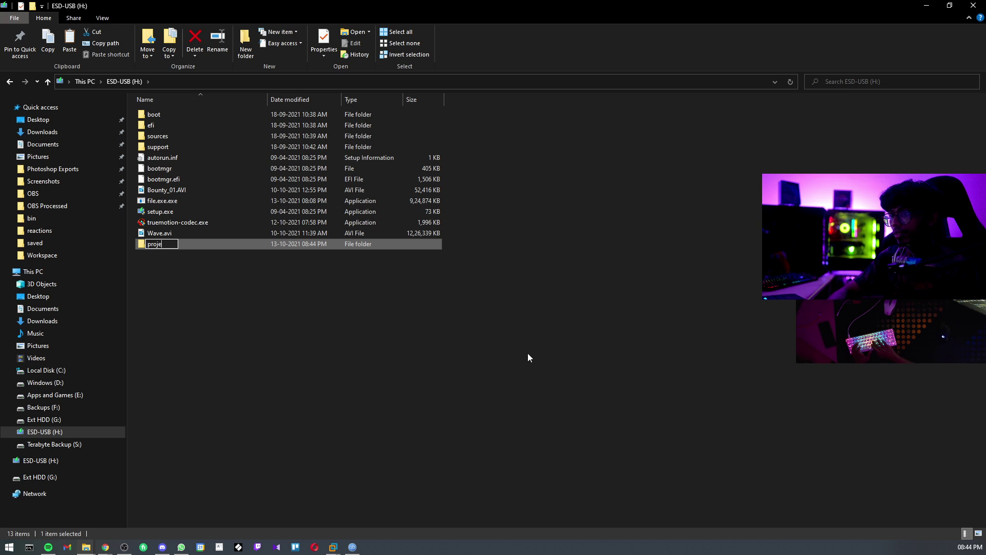
key("Return")
key("Return")
key("ctrl+v")
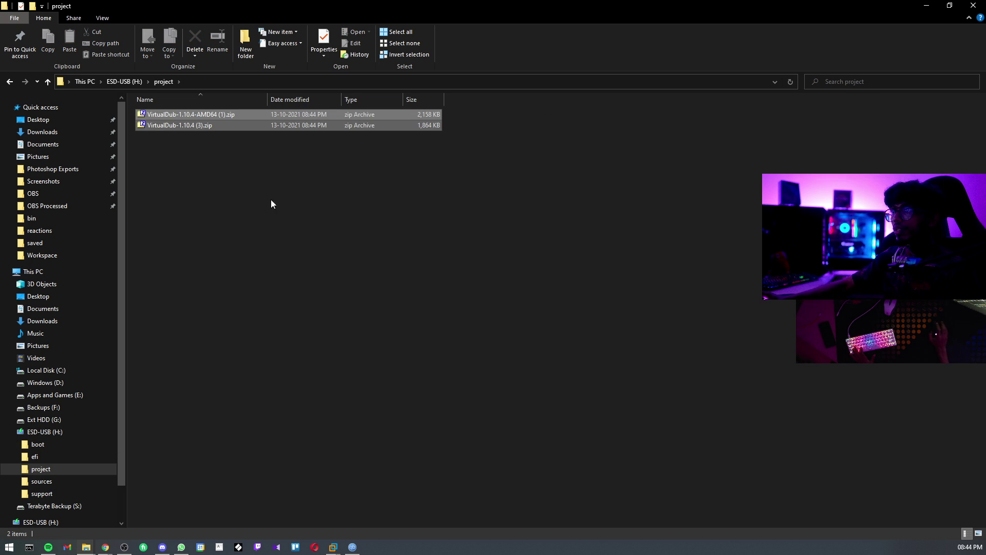
- Extract both VirtualDub archives directly into the project folder with 7-Zip
right_click(258, 124)
mouse_move(322, 165)
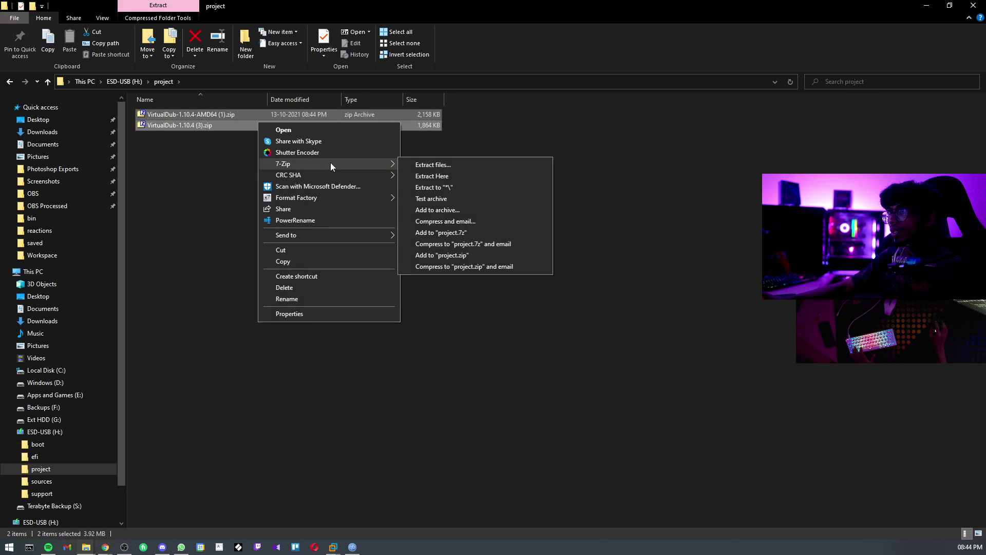
left_click(474, 176)
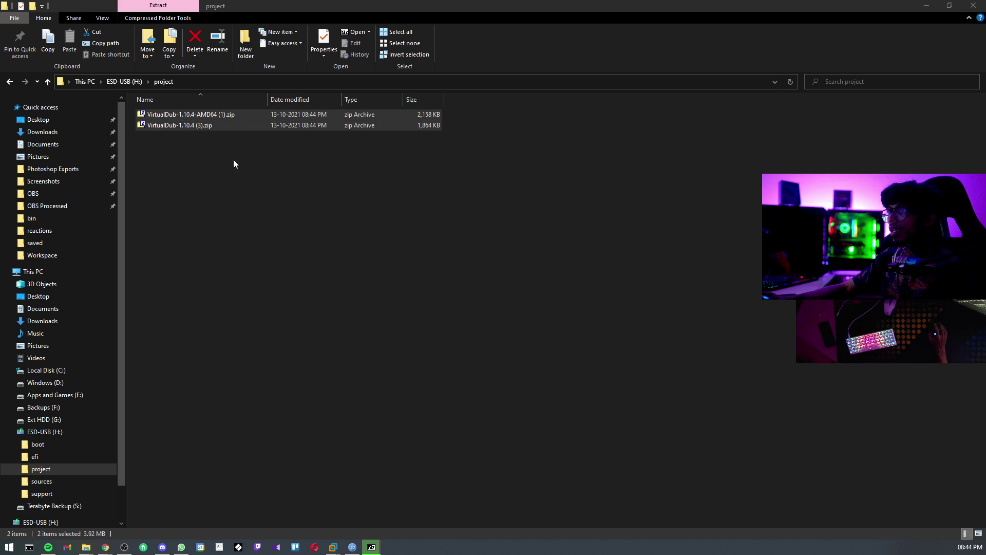
left_click(258, 314)
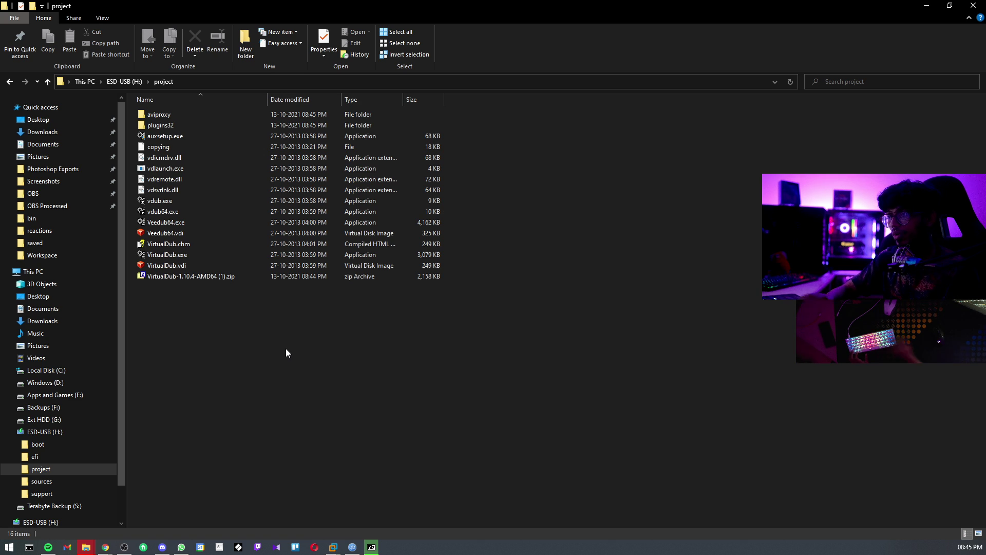
- Create another folder named this project at the root of the ESD-USB (H:) drive and open it
left_click(125, 82)
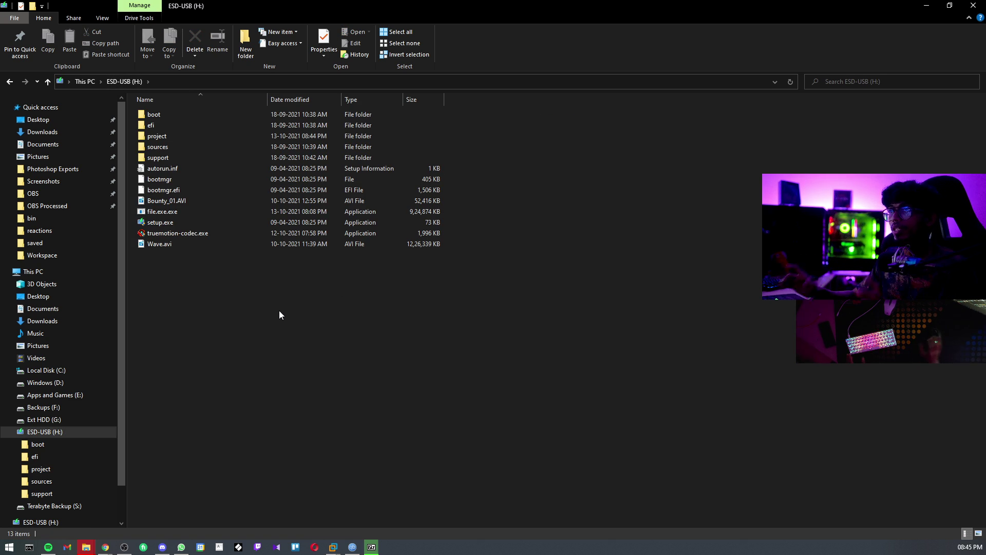
right_click(247, 308)
mouse_move(319, 443)
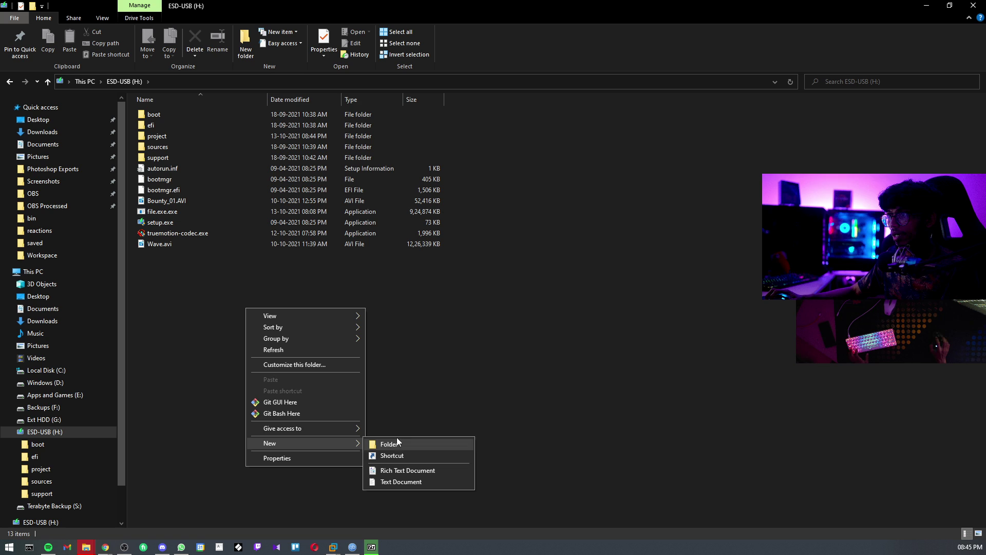
left_click(440, 449)
type("this ")
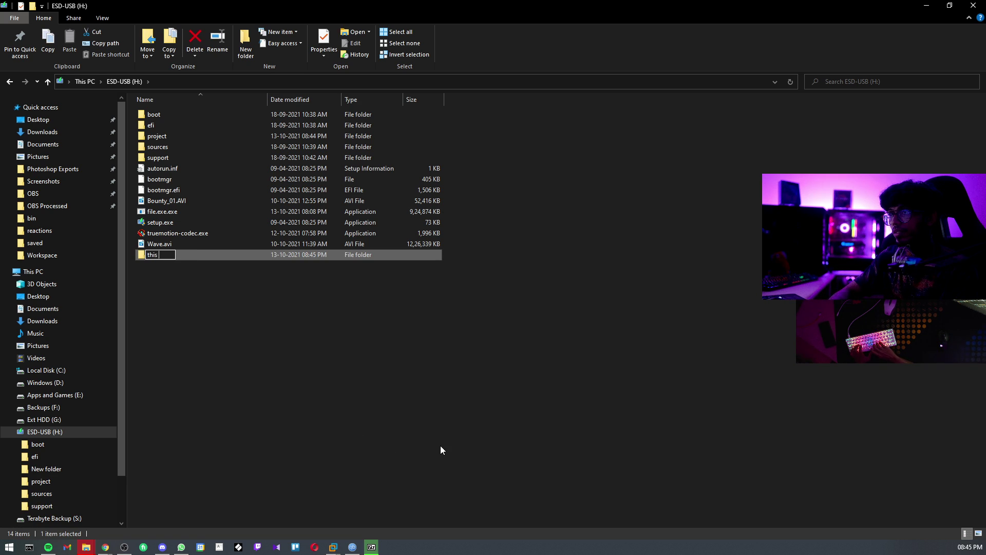
type("projects")
key("BackSpace")
key("Return")
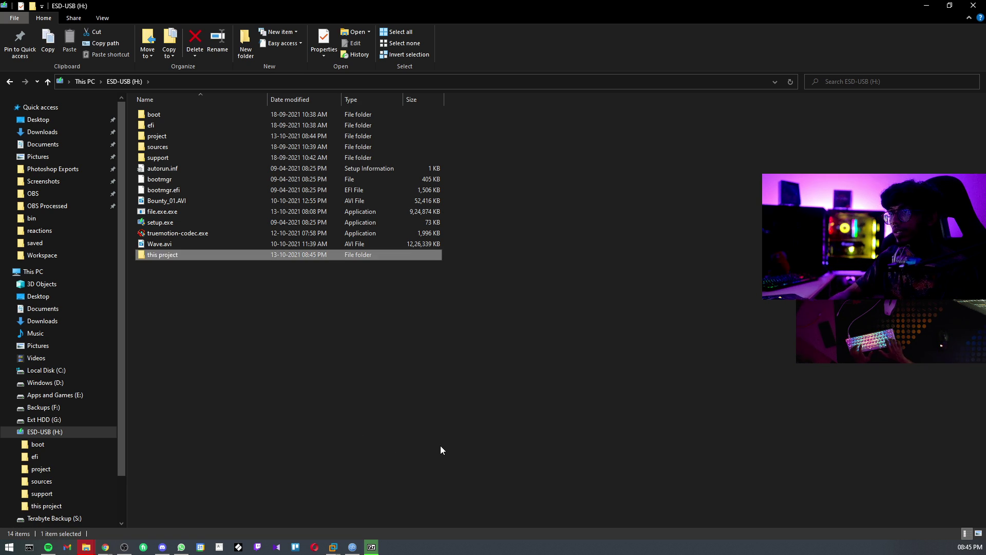
key("Return")
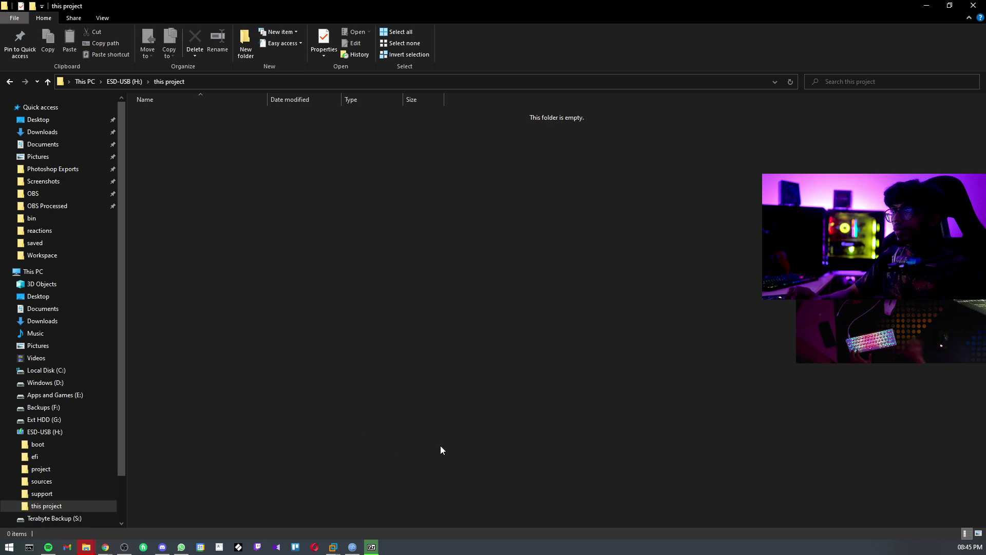
right_click(270, 164)
left_click(318, 204)
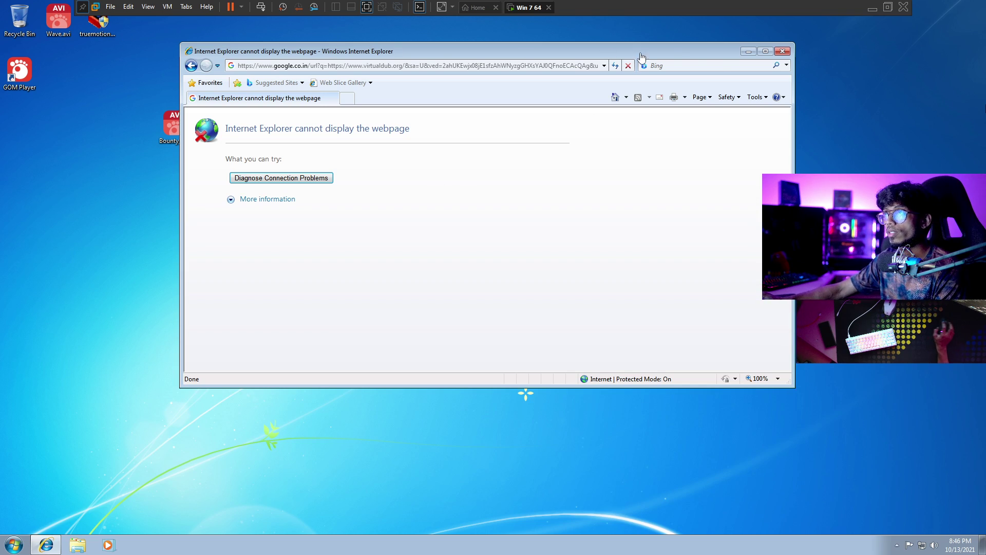
- Minimize Internet Explorer in the virtual machine and connect the SanDisk 3.2Gen1 USB device to it
left_click(750, 52)
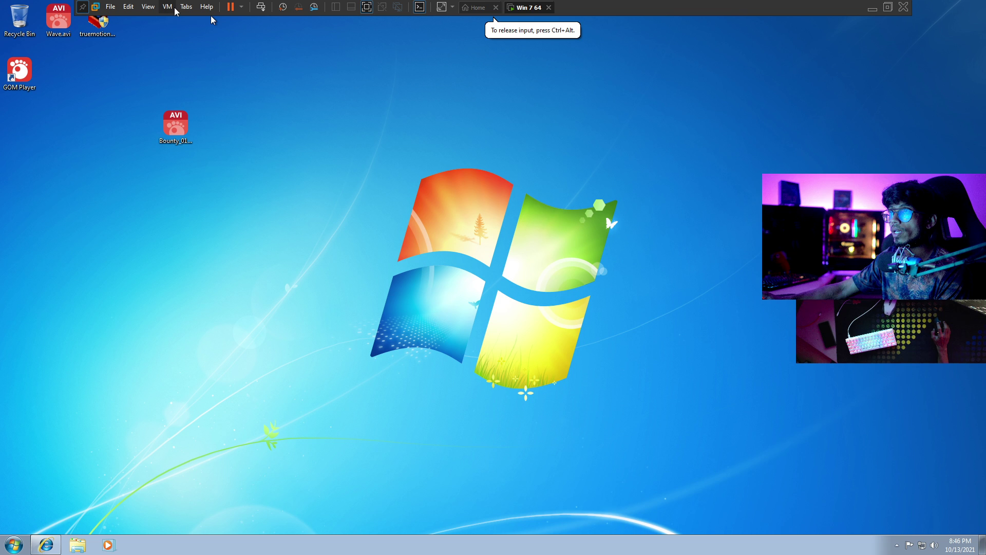
left_click(167, 7)
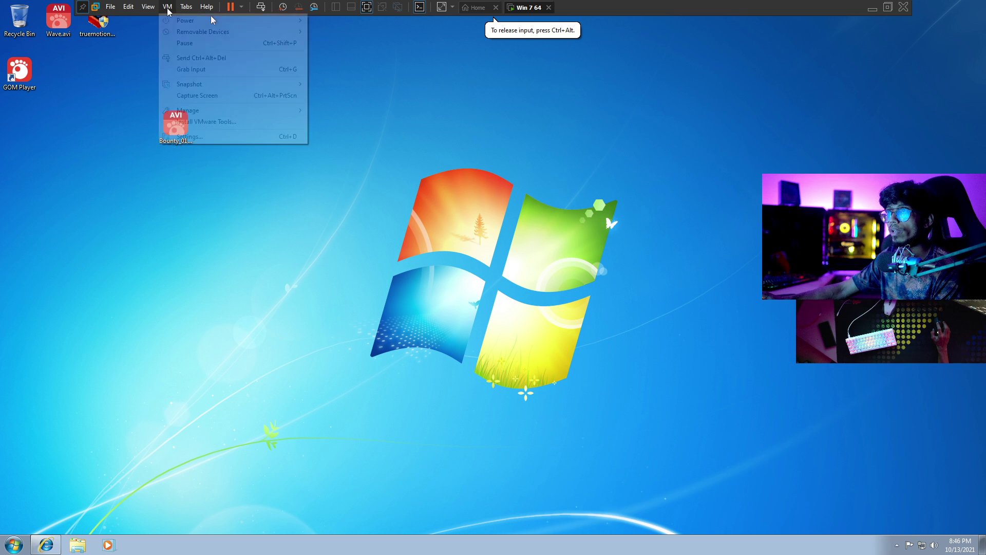
mouse_move(242, 32)
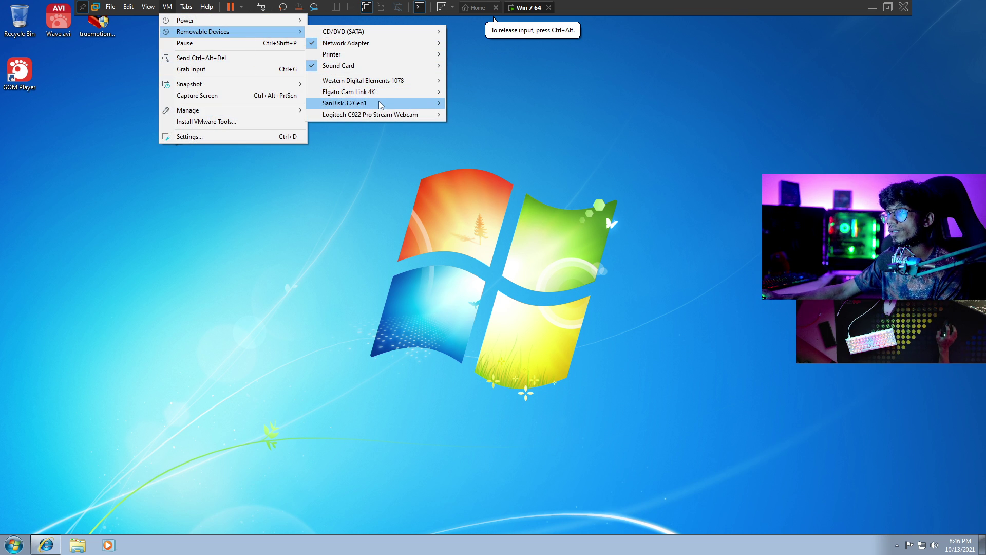
mouse_move(381, 103)
left_click(511, 103)
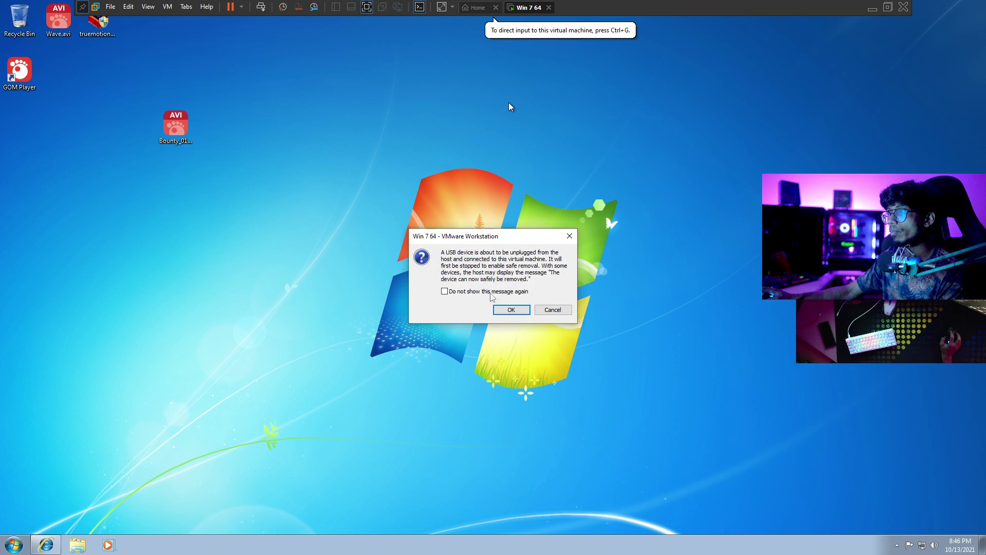
left_click(514, 310)
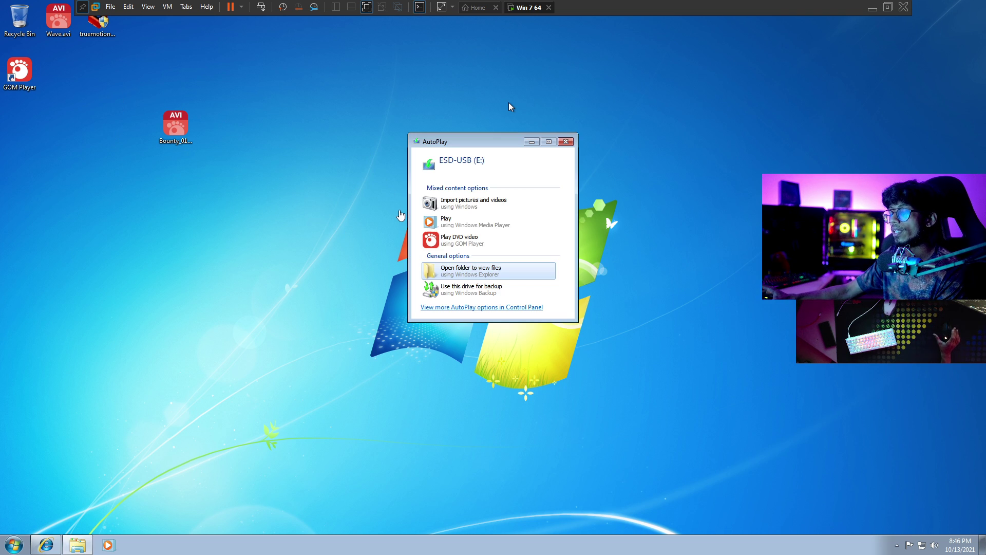
- Open the USB drive's files in the virtual machine and go to the VirtualDub-1.10.4 (4) folder inside this project
left_click(469, 270)
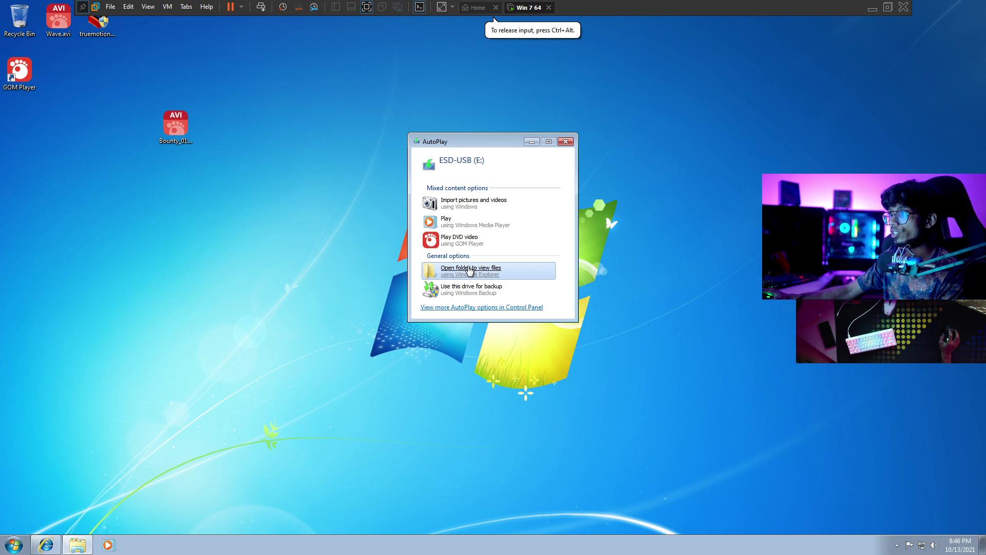
left_click(468, 273)
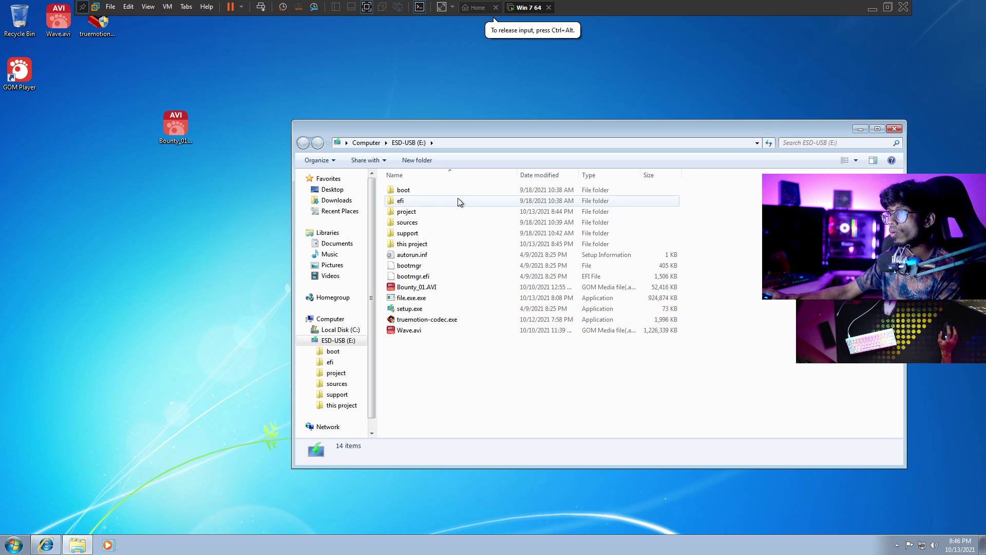
double_click(427, 243)
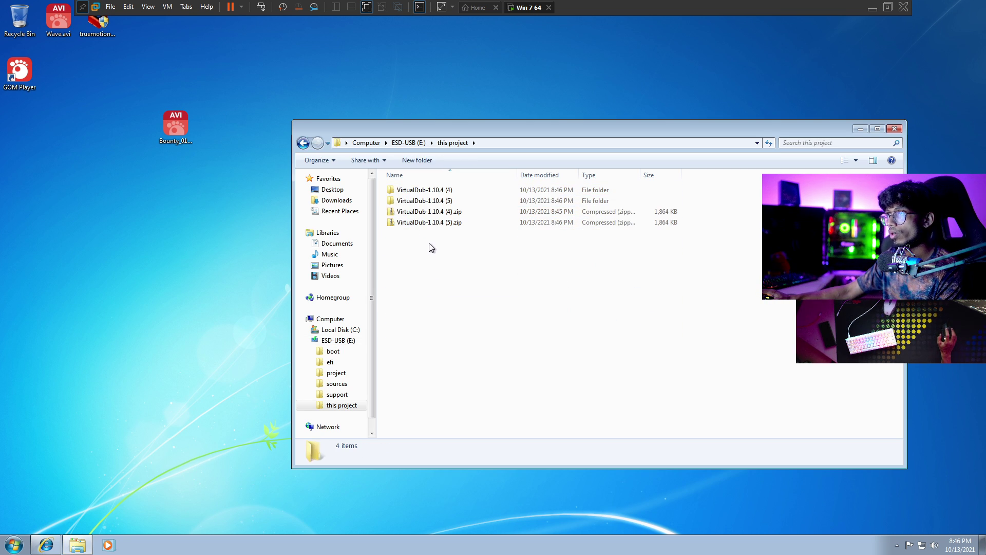
right_click(430, 243)
left_click(407, 249)
double_click(451, 191)
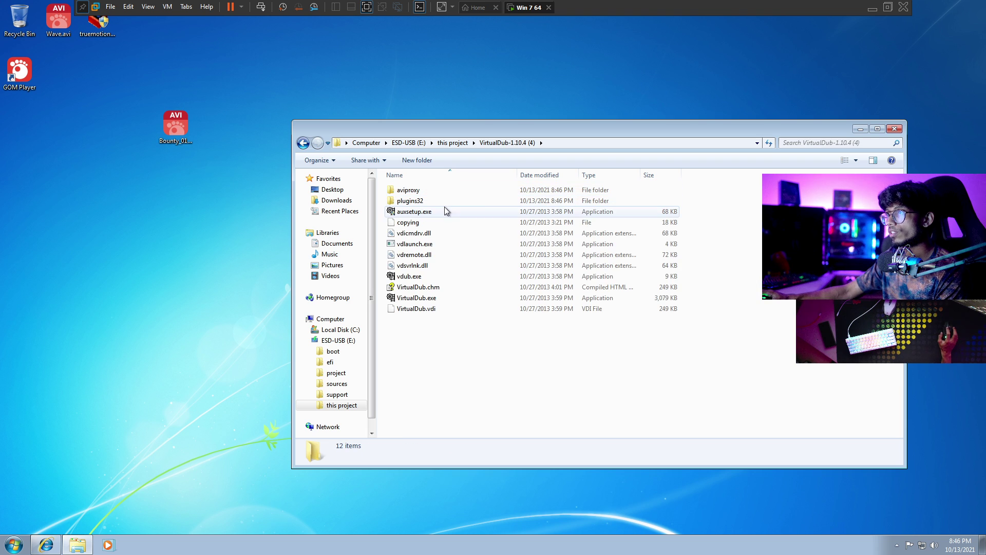
- Launch VirtualDub.exe and proceed past its welcome dialog to start the program
double_click(442, 298)
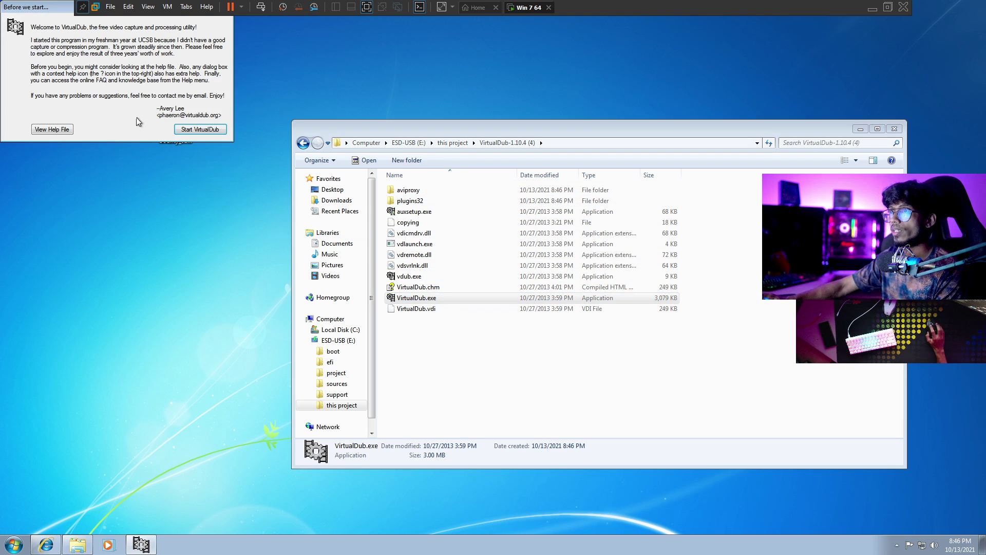
left_click_drag(63, 13, 113, 214)
left_click(255, 332)
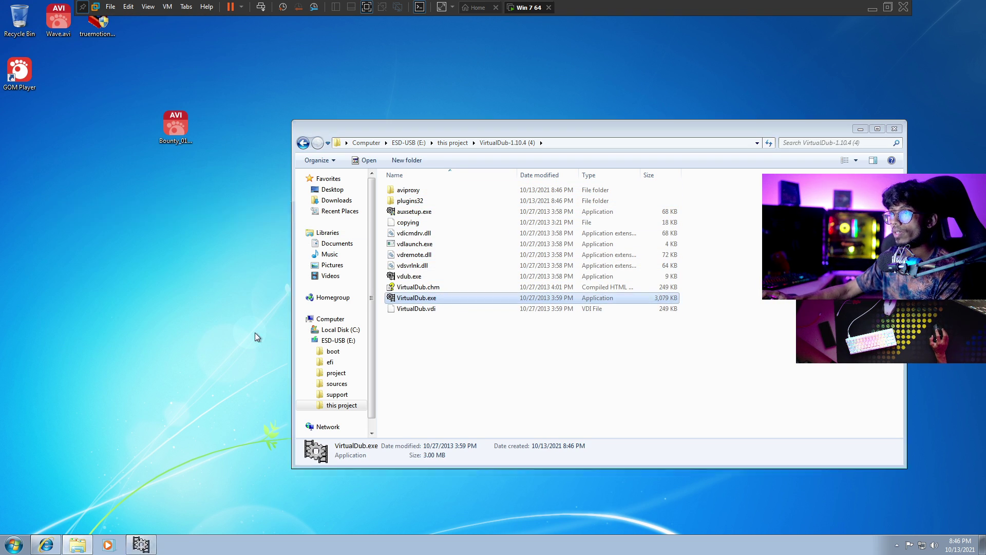
left_click(165, 210)
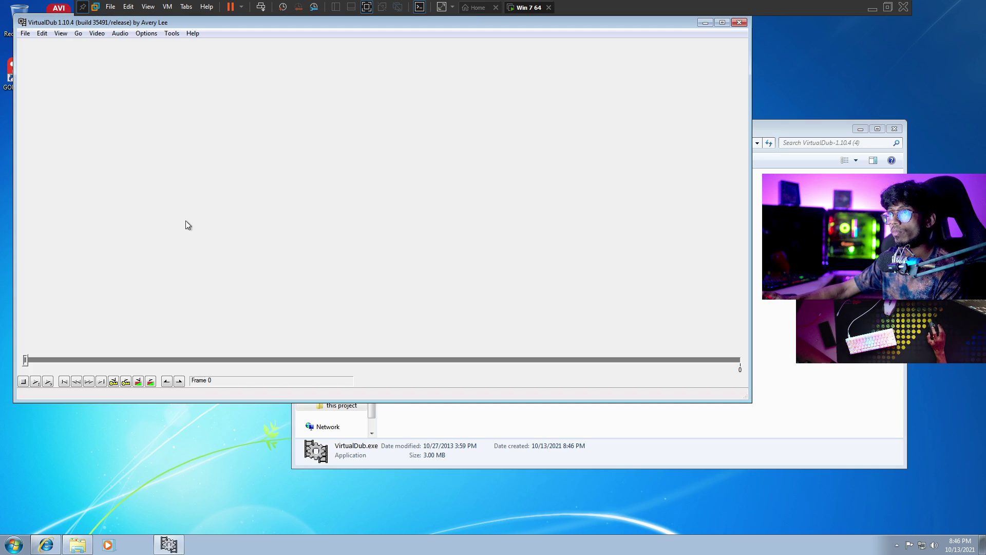
- Open the Bounty_01.AVI video from the desktop in VirtualDub
left_click(24, 34)
left_click(45, 47)
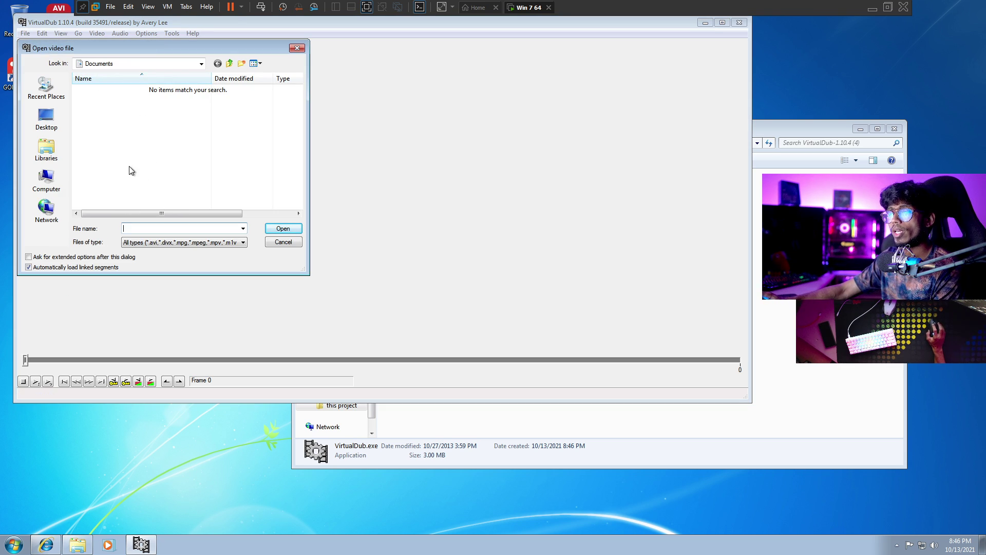
left_click(46, 118)
double_click(227, 146)
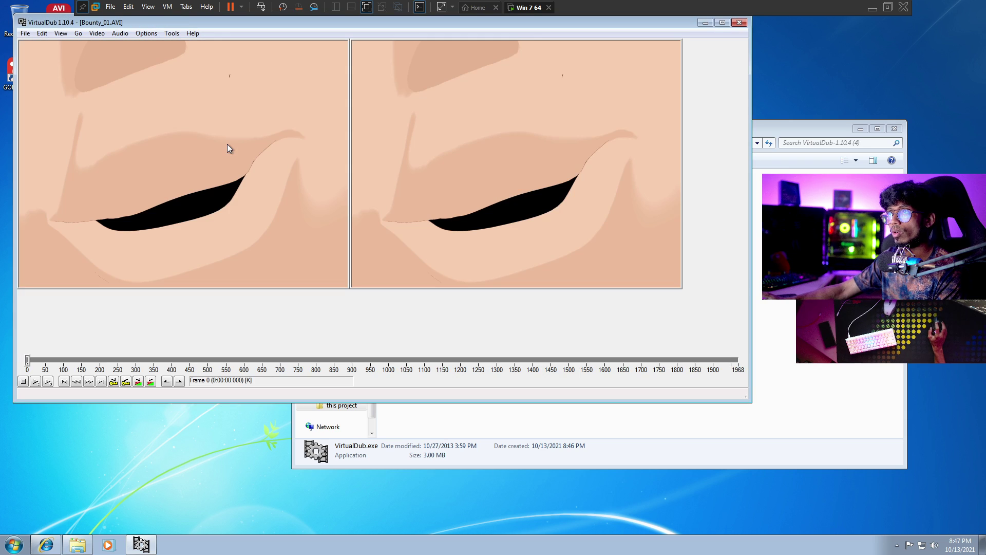
- Try to open the Wave.avi video from the desktop in VirtualDub
left_click(25, 34)
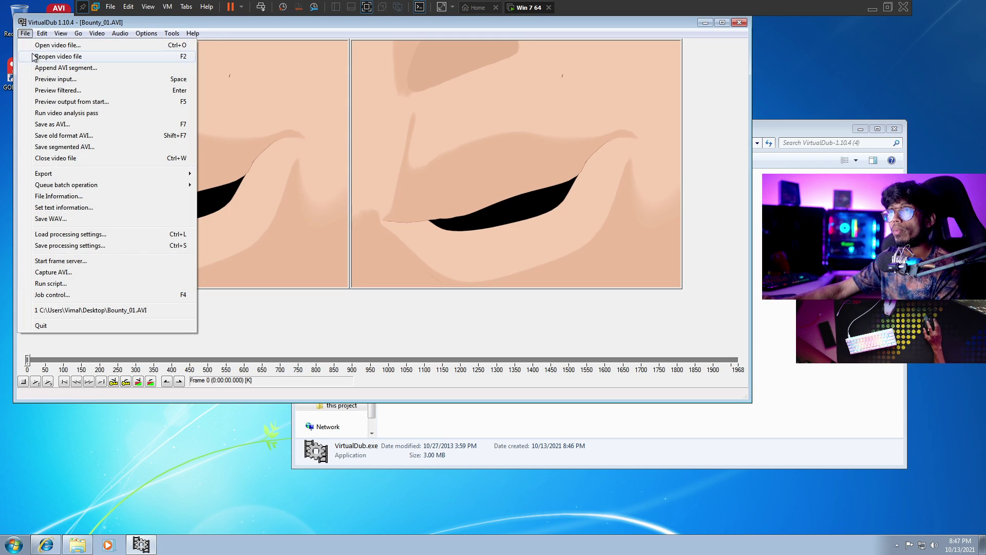
left_click(52, 45)
double_click(117, 174)
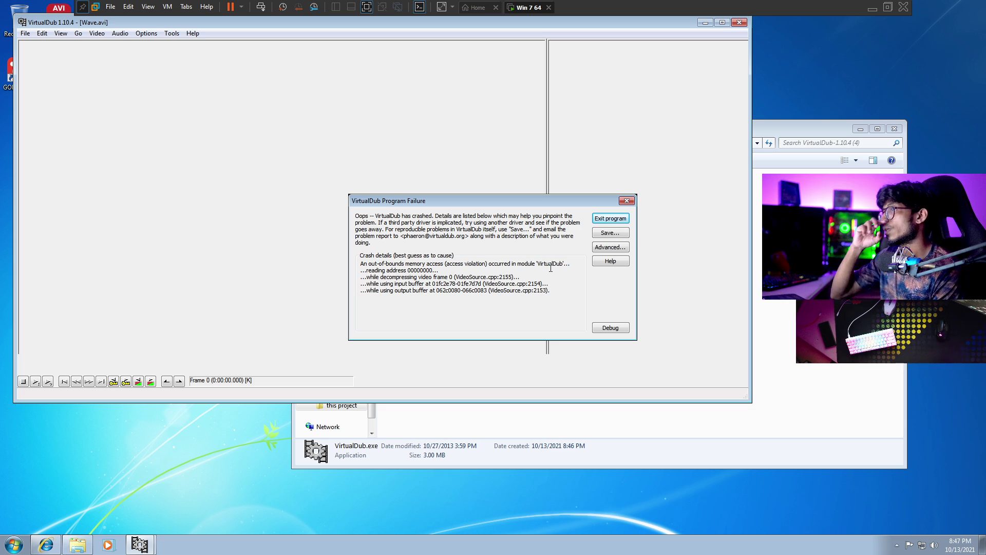
- Look through the VirtualDub crash details, close the failure report and cancel the Windows solution check
left_click(626, 201)
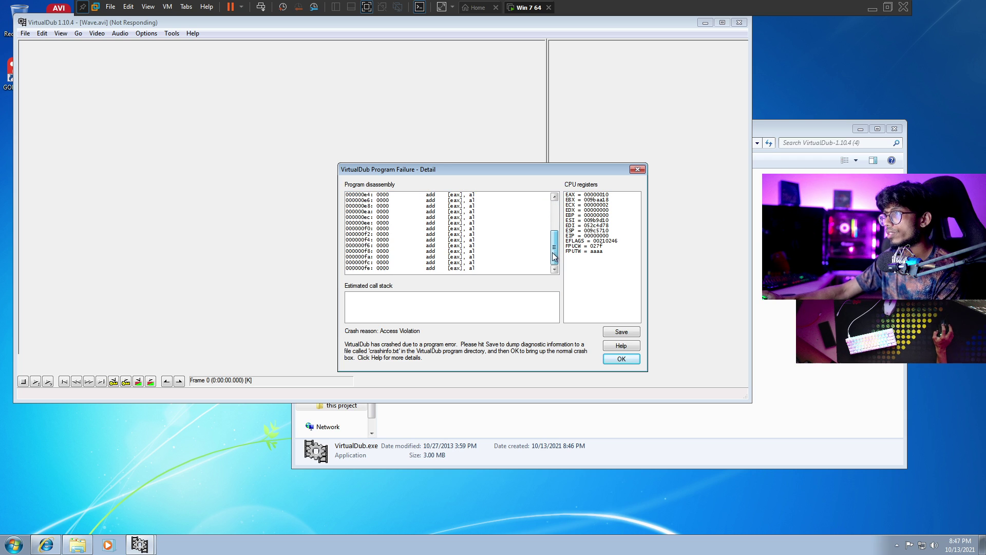
left_click(380, 201)
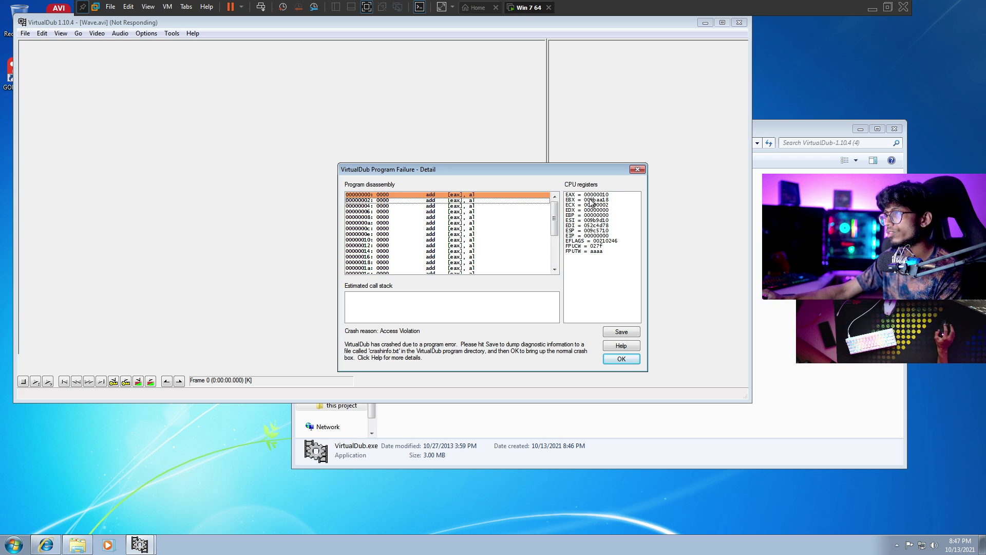
left_click(637, 170)
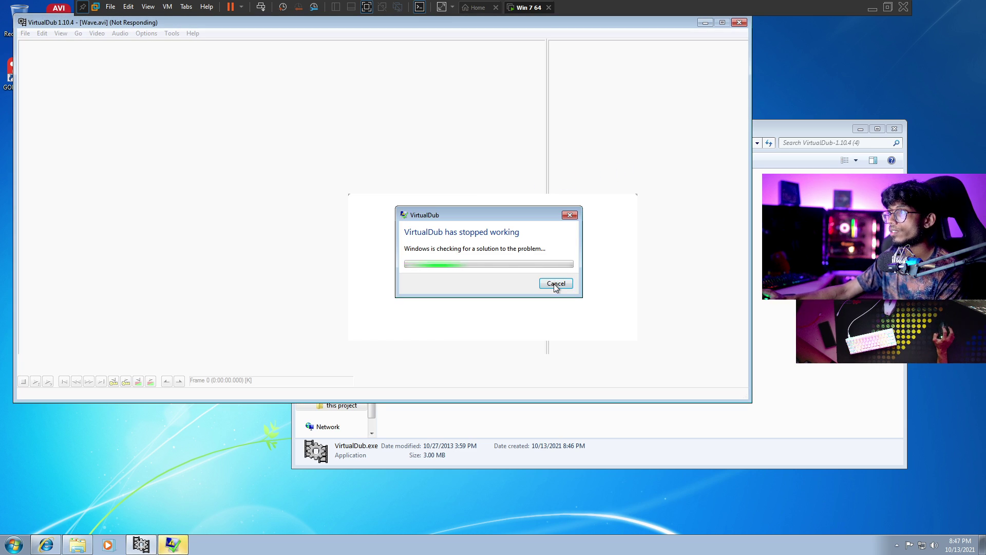
left_click(554, 283)
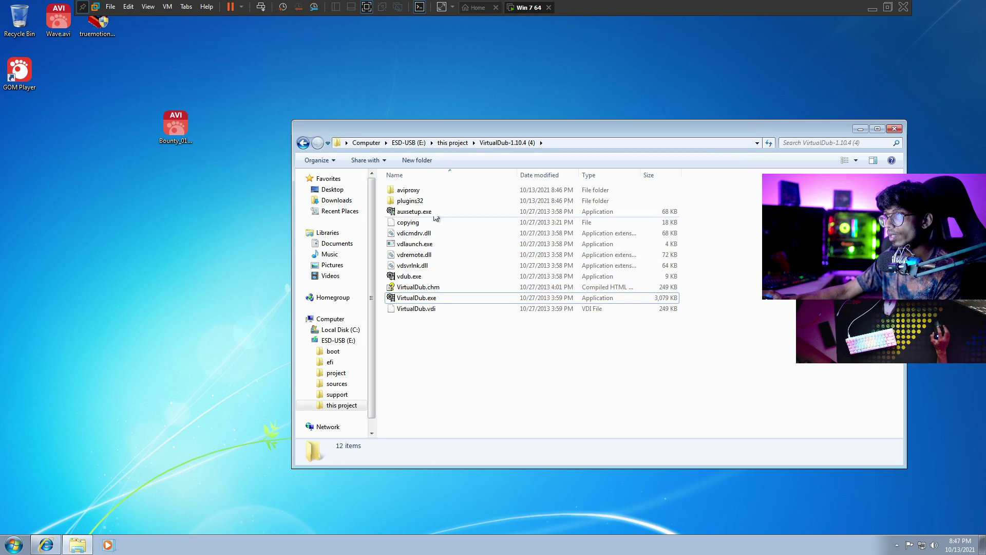
- Launch VirtualDub.exe from the VirtualDub-1.10.4 (5) folder on the USB drive
left_click(461, 143)
double_click(426, 200)
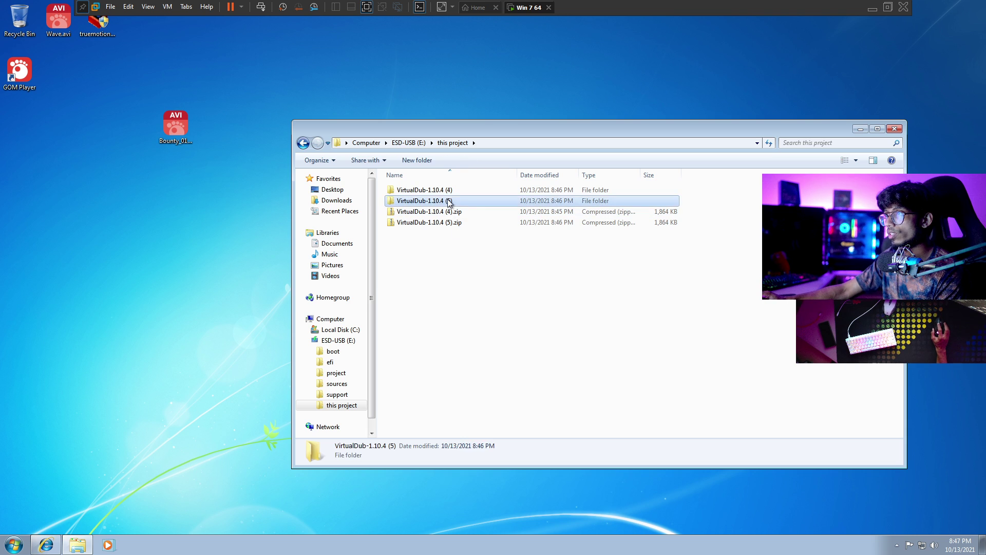
double_click(451, 305)
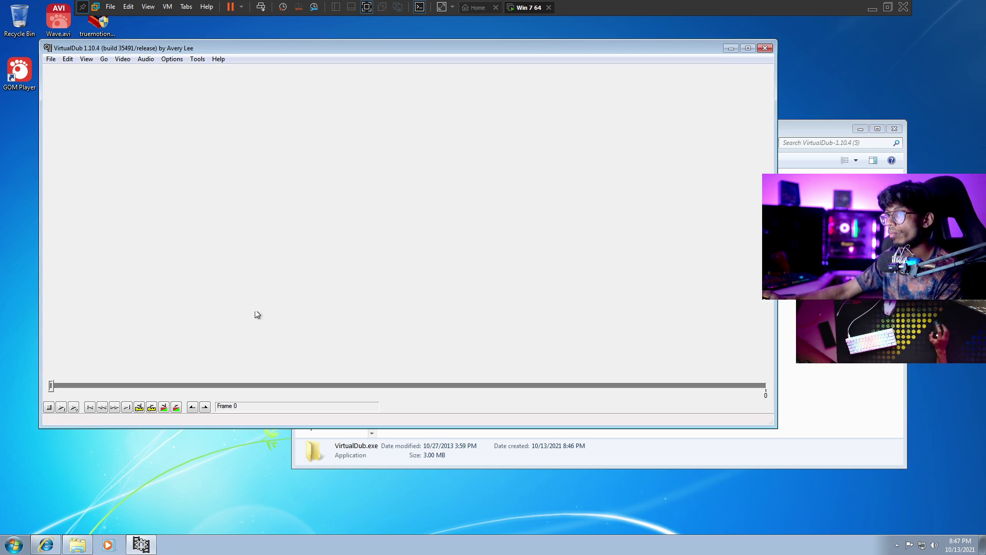
- Open the Bounty_01.AVI video from the desktop in this second copy of VirtualDub
left_click(50, 59)
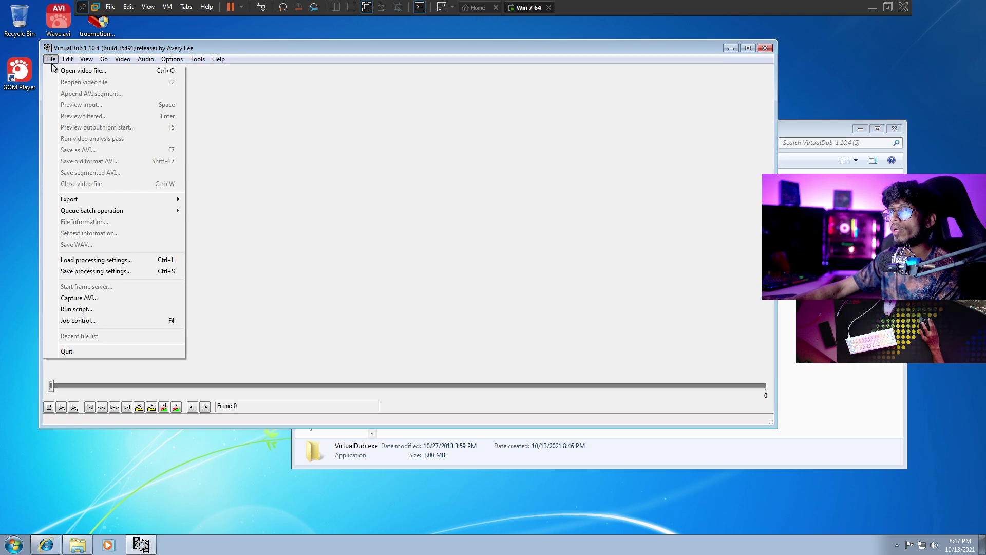
left_click(82, 72)
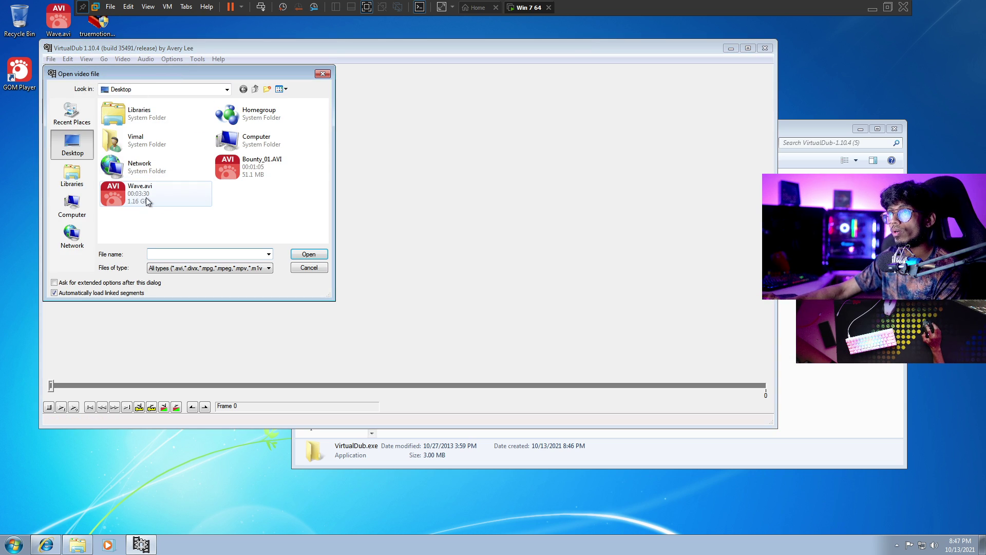
double_click(256, 171)
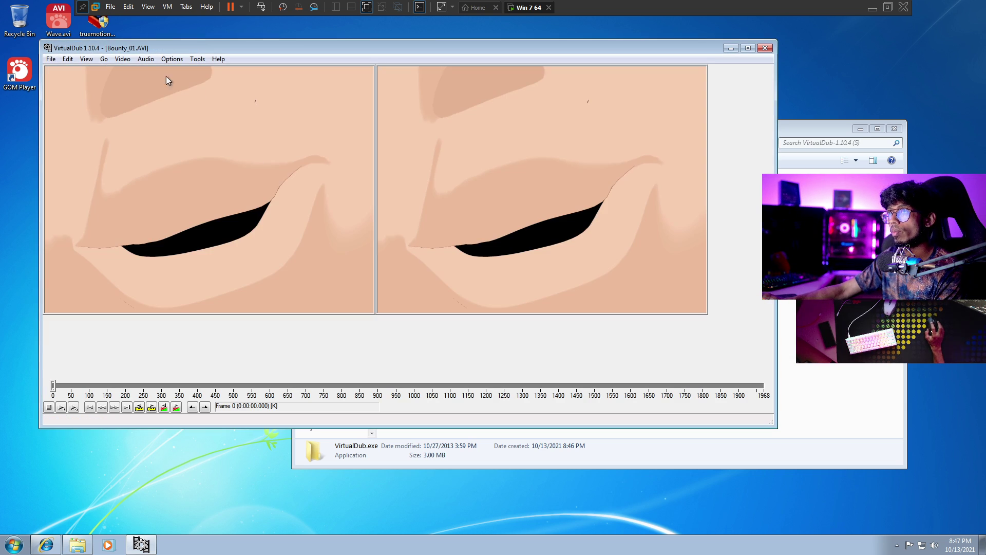
- Try to open Wave.avi from the desktop in VirtualDub and dismiss the program failure report
left_click(50, 59)
left_click(96, 77)
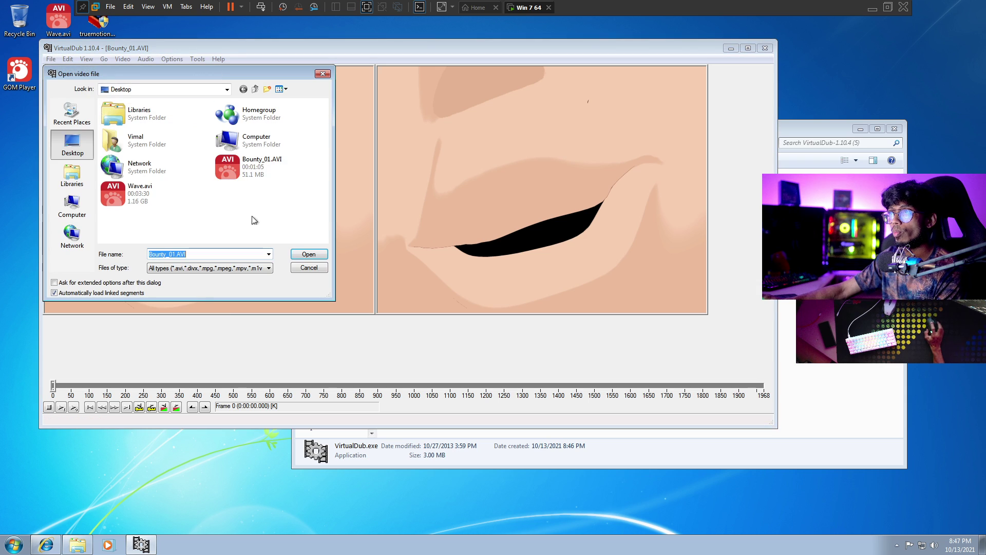
double_click(153, 193)
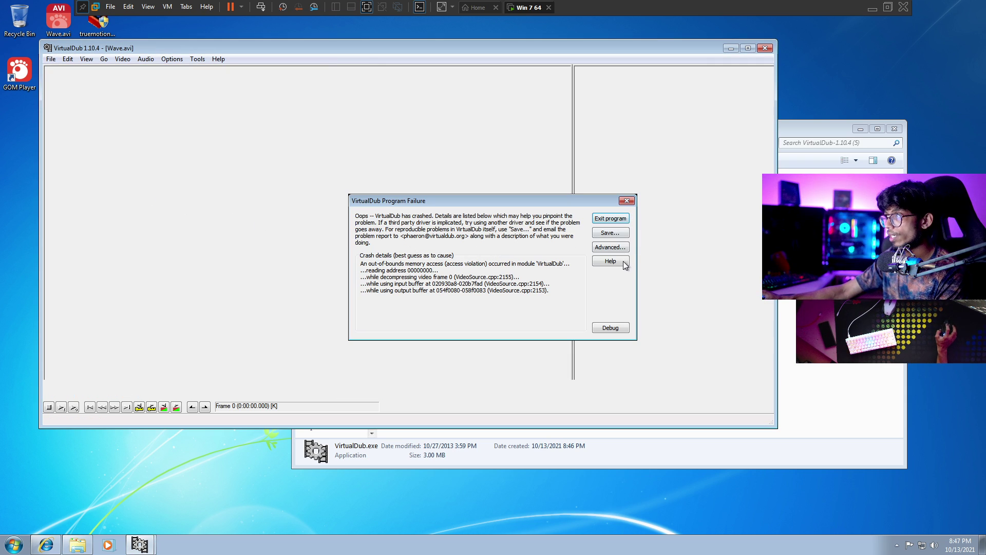
left_click(626, 200)
left_click(637, 169)
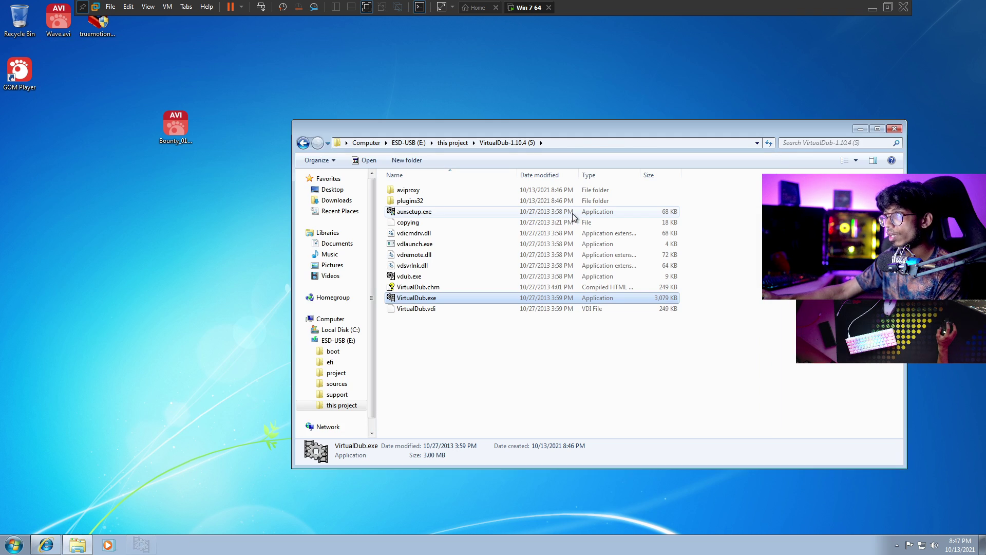
- Return to the root of the ESD-USB (E:) drive and disconnect the USB drive from the virtual machine
left_click(452, 143)
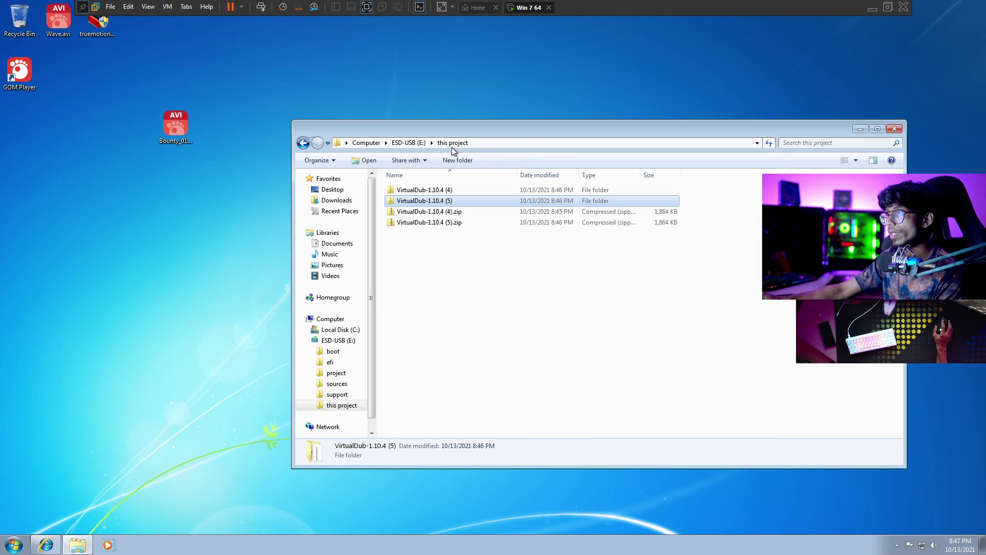
left_click(411, 143)
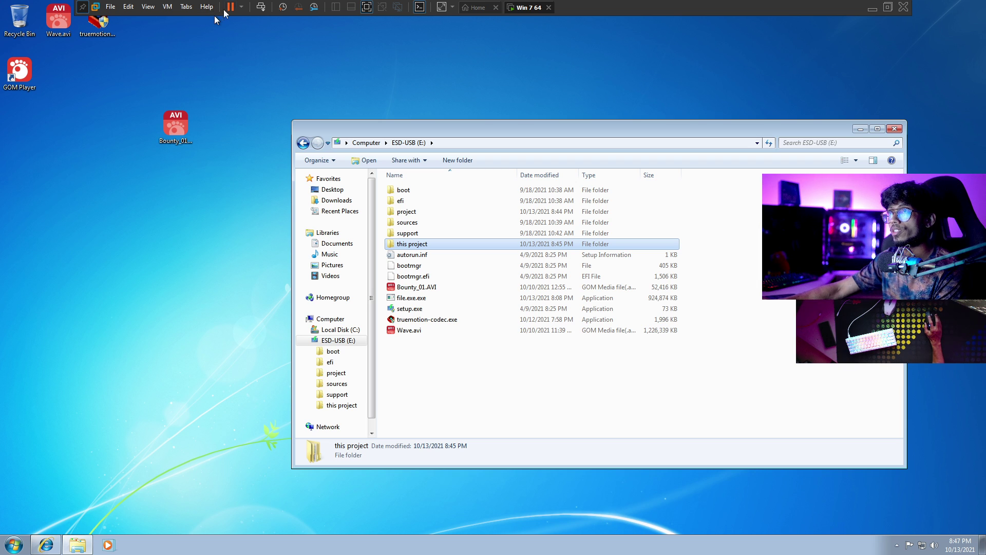
left_click(167, 7)
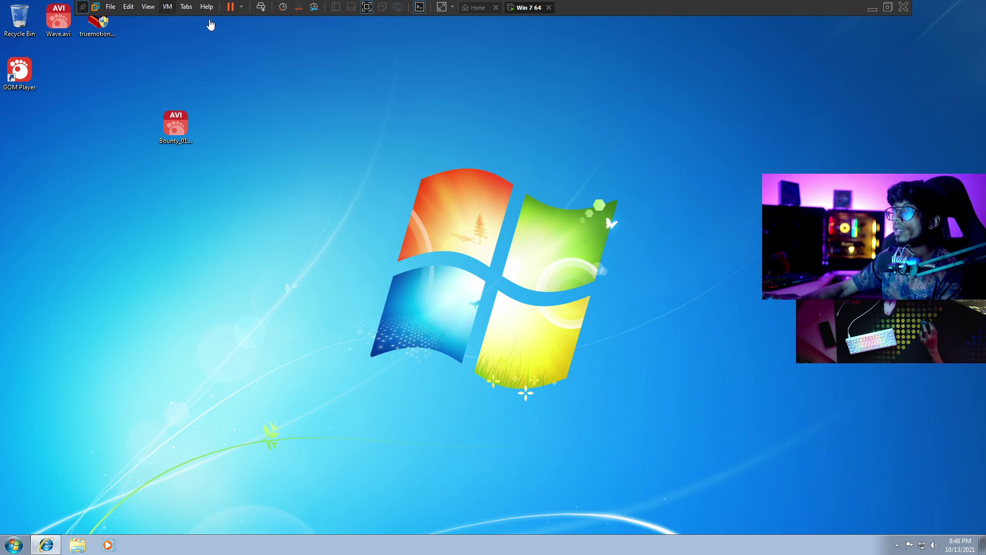
- Reconnect the SanDisk 3.2Gen1 drive to the virtual machine, refresh the desktop and open the drive to view its files
left_click(167, 6)
mouse_move(270, 36)
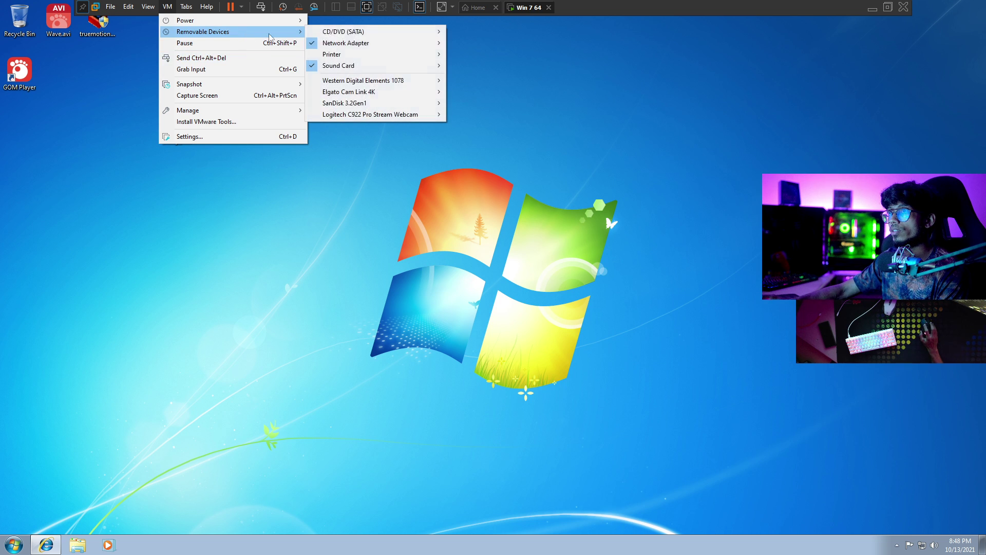
mouse_move(370, 114)
left_click(483, 98)
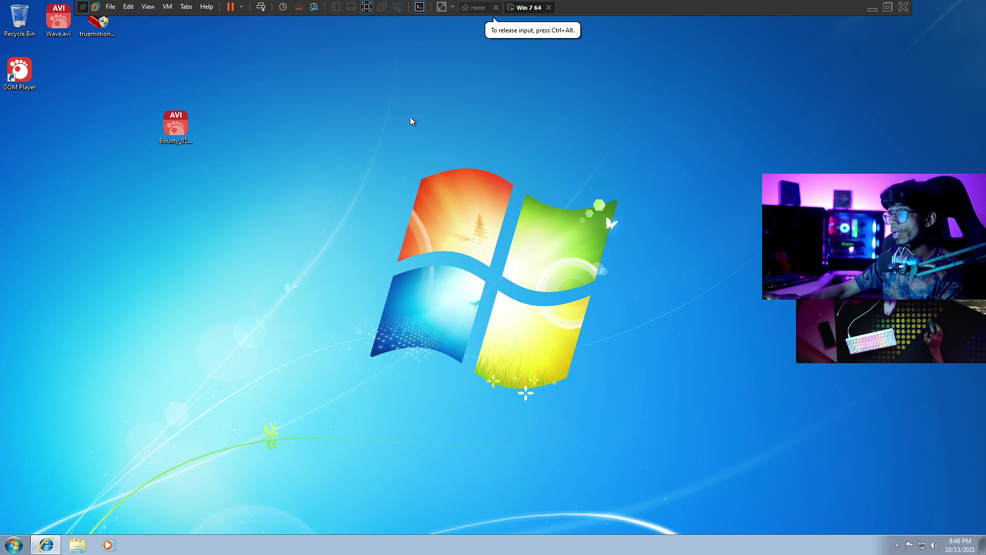
right_click(313, 140)
left_click(367, 170)
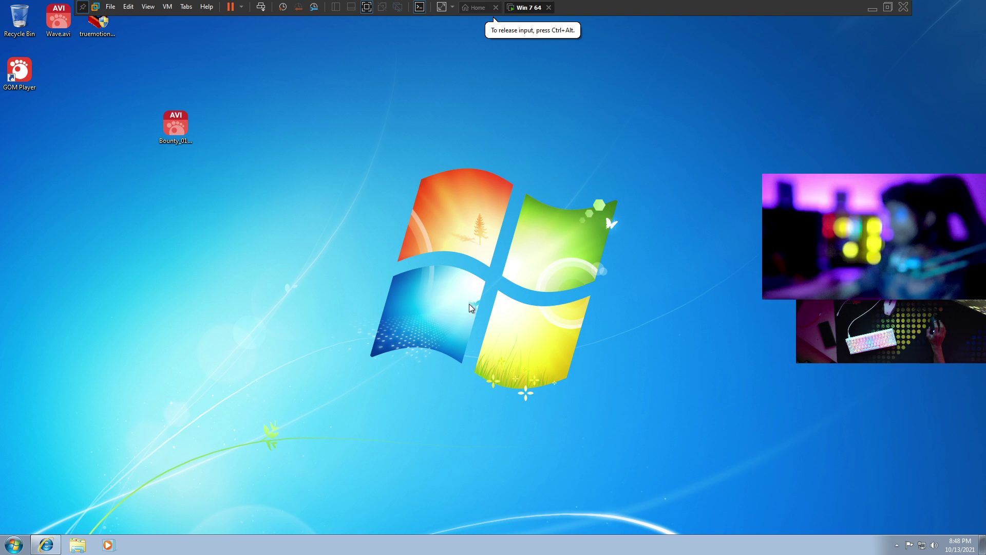
left_click(478, 280)
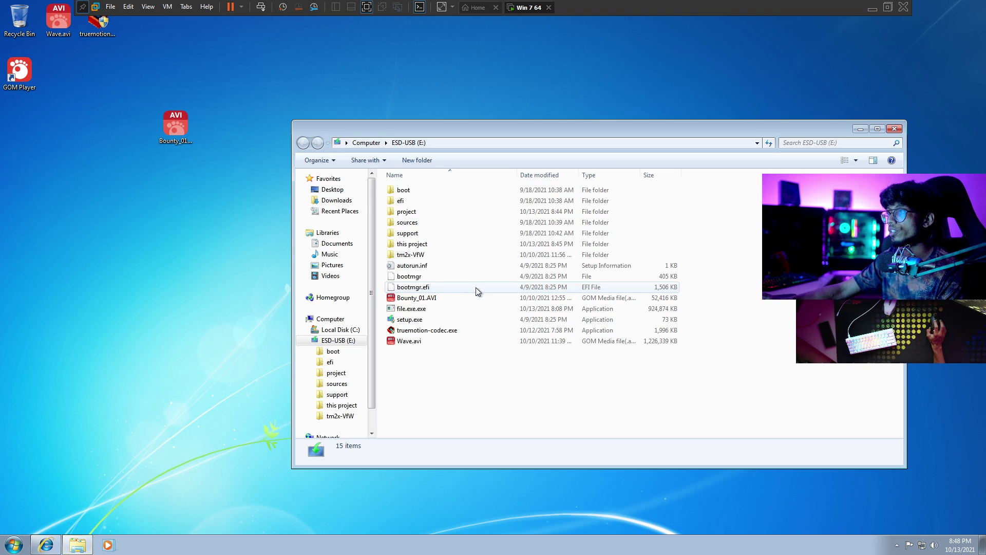
- Install the tm2x.inf codec from the tm2x-VfW folder on the USB drive
double_click(410, 253)
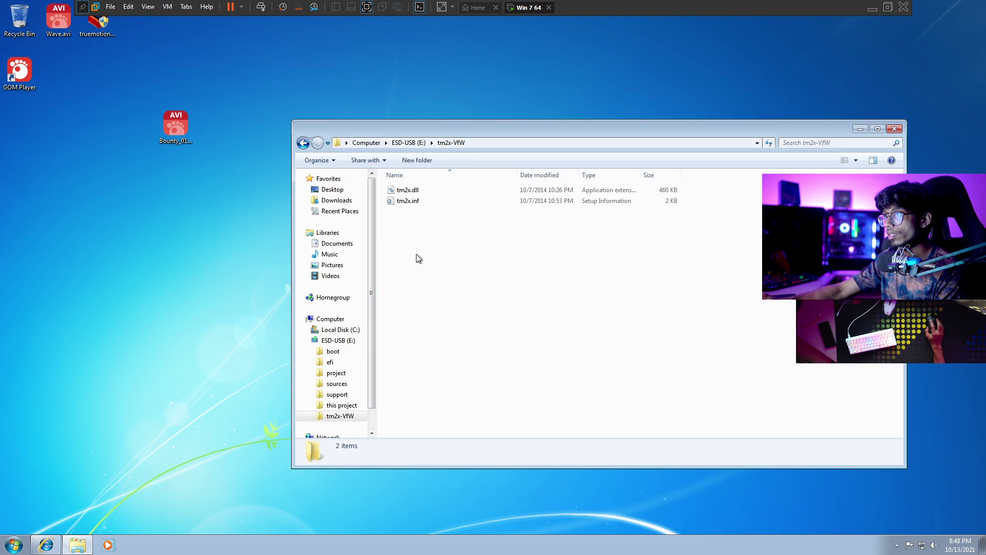
left_click(406, 202)
right_click(415, 201)
left_click(458, 218)
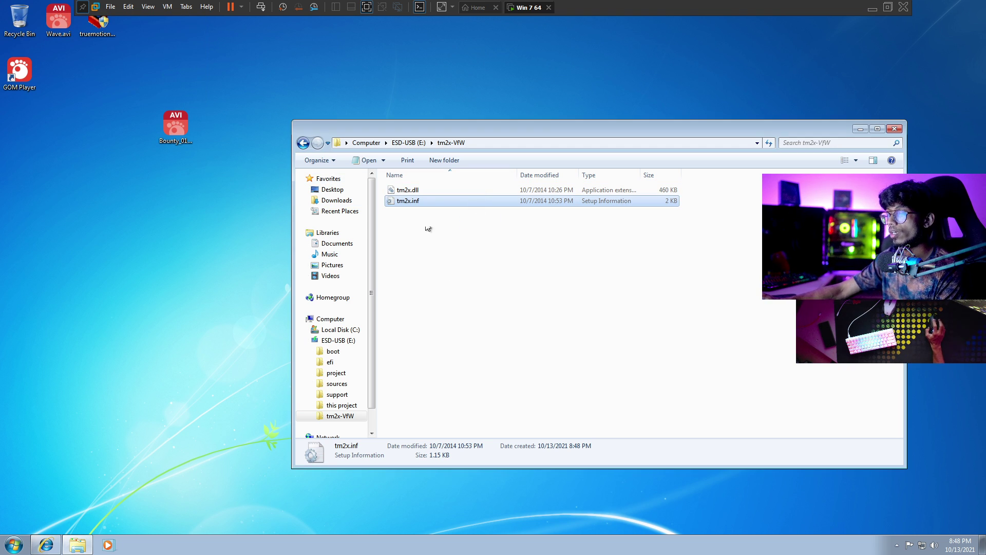
- Restart the guest system and choose Start Windows Normally on the error recovery screen
left_click(242, 7)
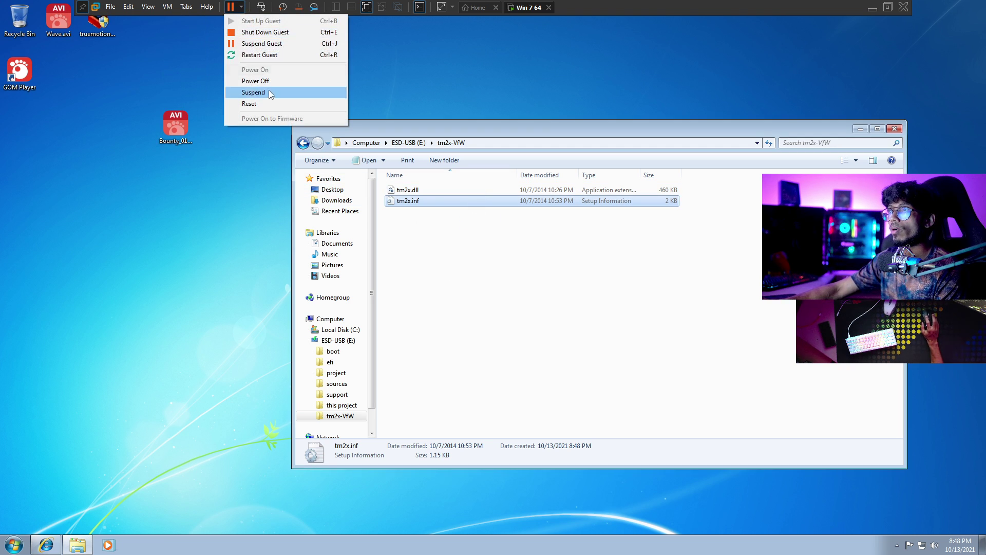
left_click(294, 57)
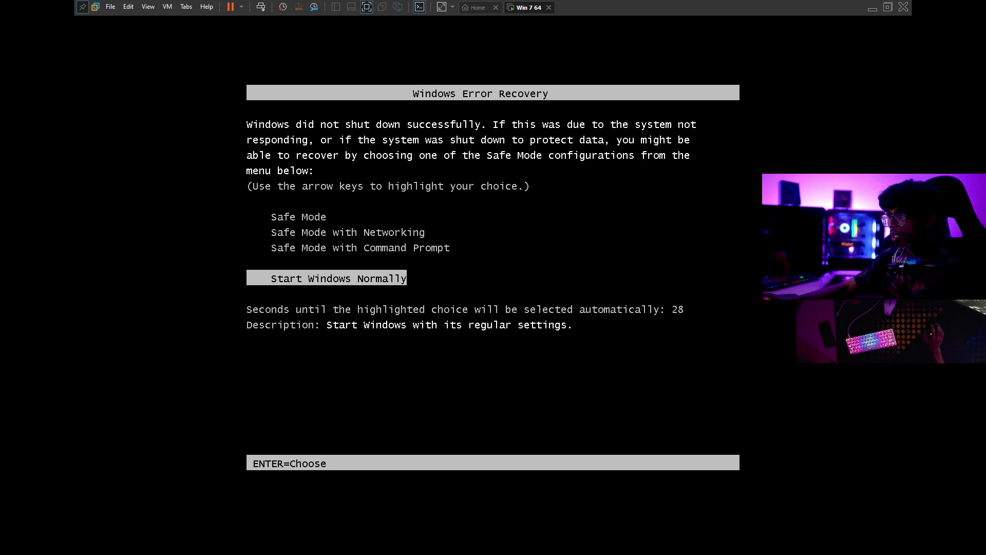
key("Return")
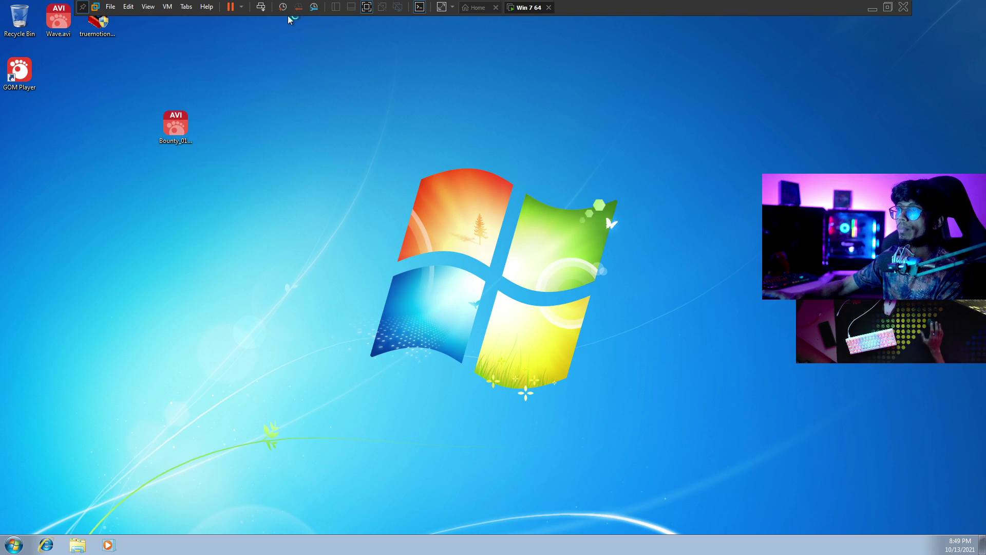
- Play Bounty_01.AVI in GOM Player, close the player and try to play Wave.avi from the desktop
left_click(523, 389)
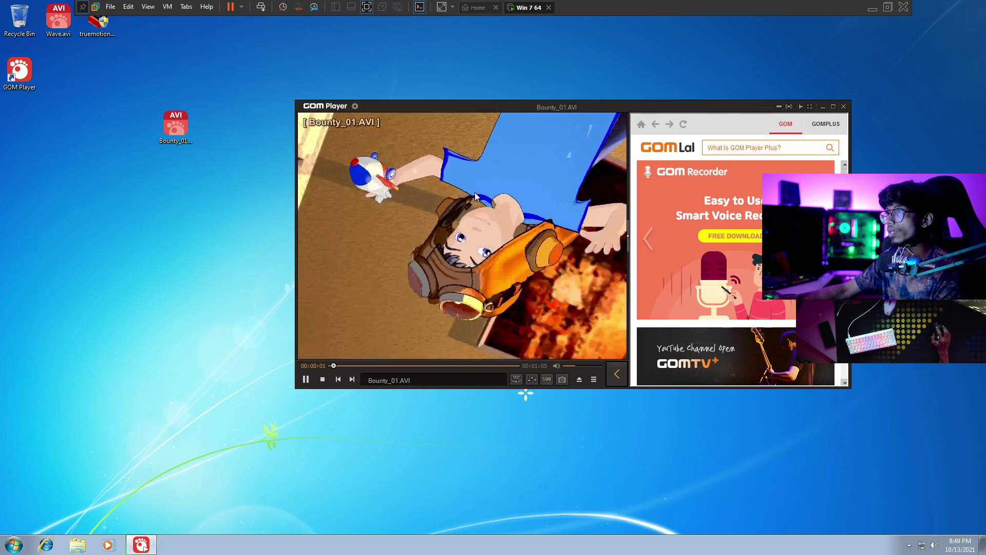
left_click(843, 108)
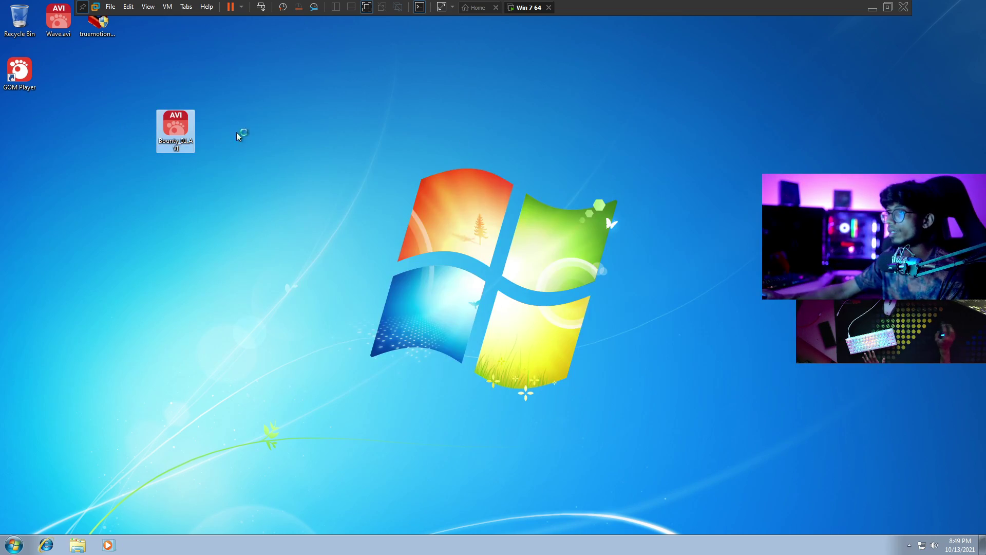
double_click(58, 22)
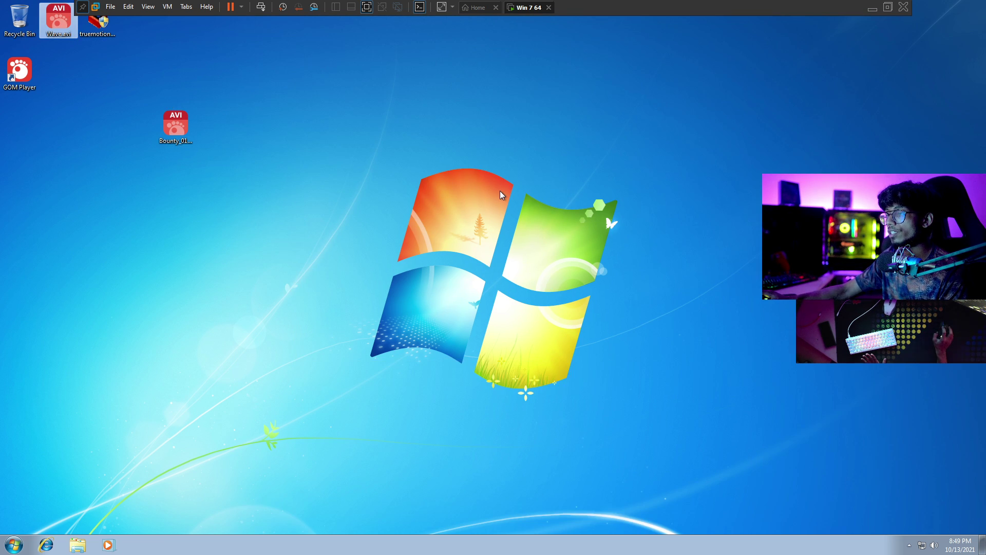
right_click(250, 130)
left_click(297, 159)
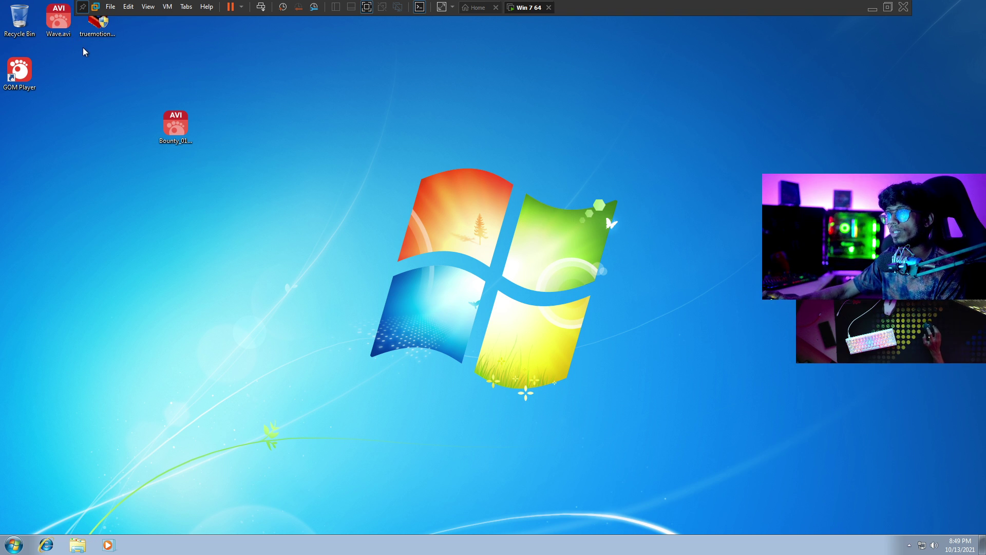
- Drop Wave.avi from the desktop into Internet Explorer, save it to the Downloads folder and open the saved copy
left_click(46, 544)
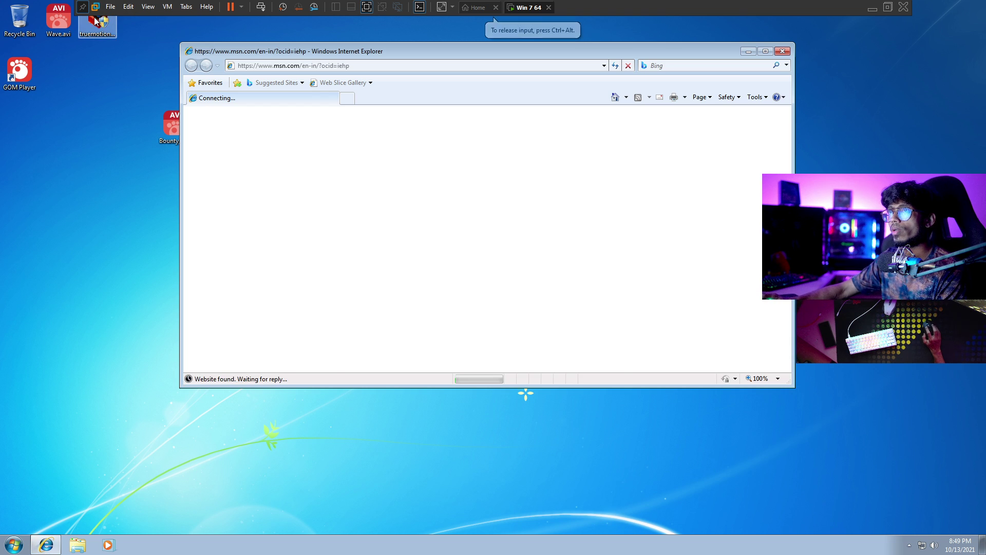
left_click_drag(58, 21, 122, 39)
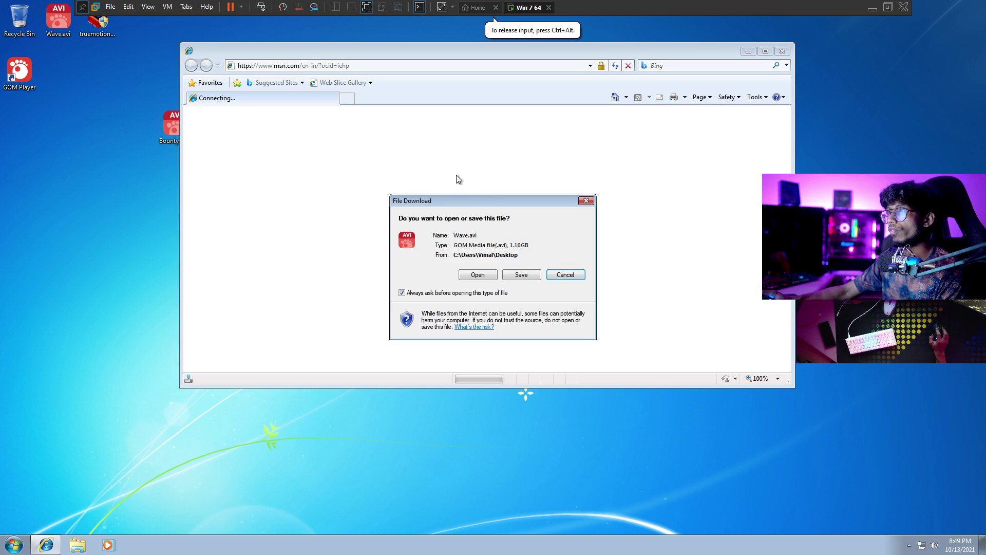
left_click(519, 275)
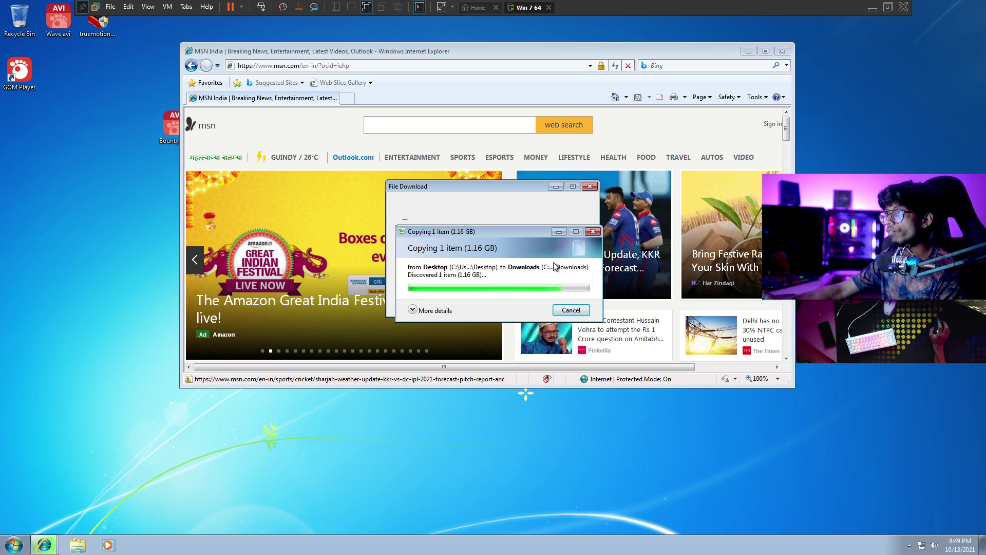
left_click(487, 303)
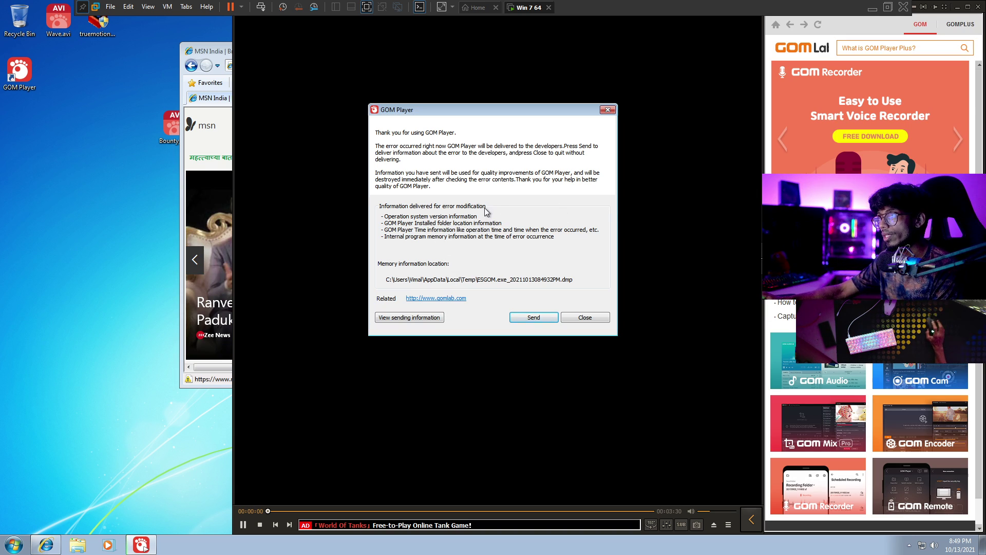
- Move the GOM Player error report aside and quit without sending it to the developers
left_click_drag(497, 113, 500, 75)
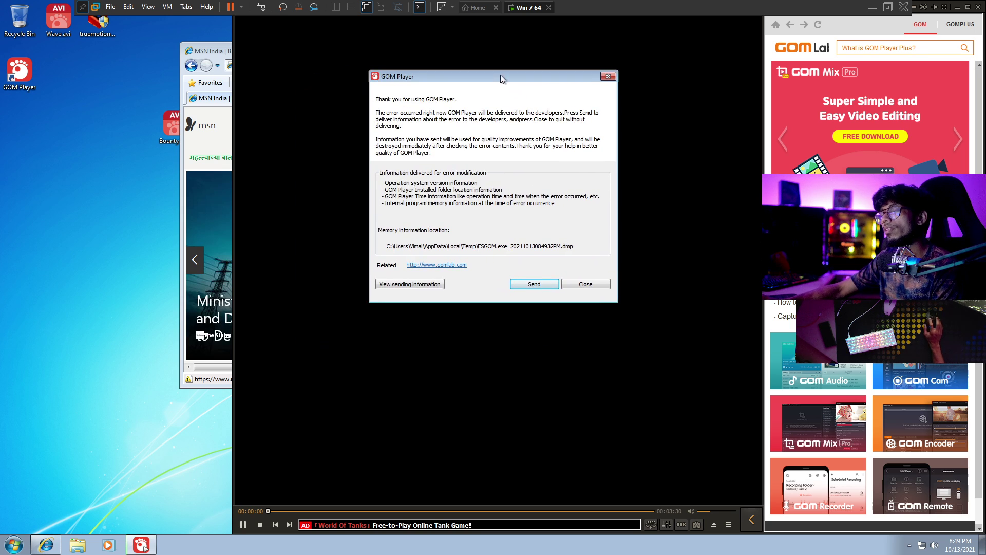
left_click(608, 76)
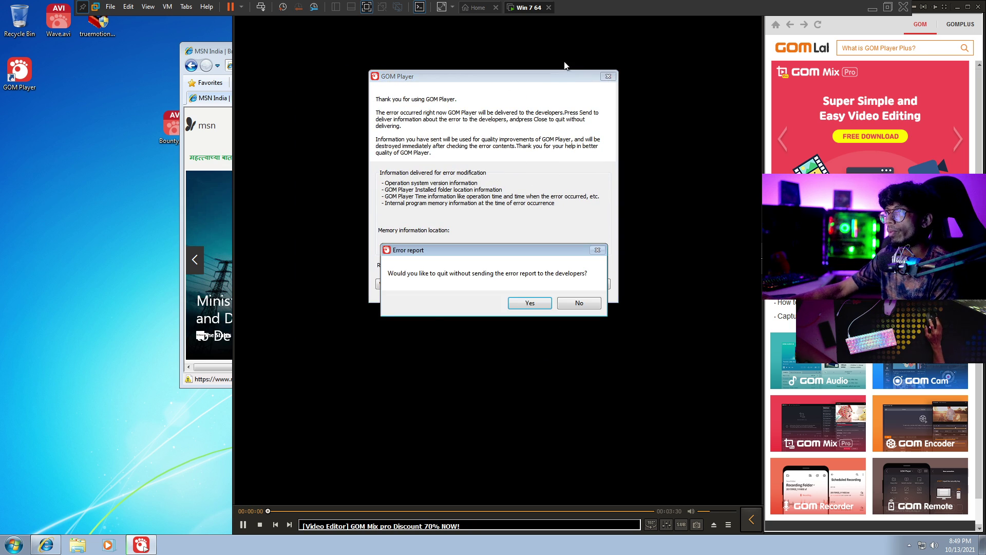
left_click(537, 303)
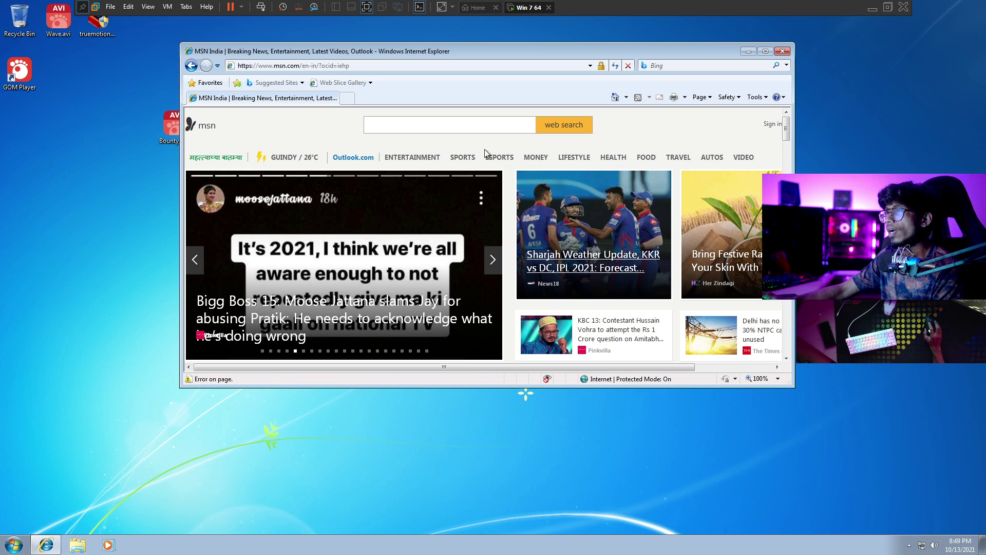
- Open a new tab in Internet Explorer and close the browser with all its tabs
left_click(348, 98)
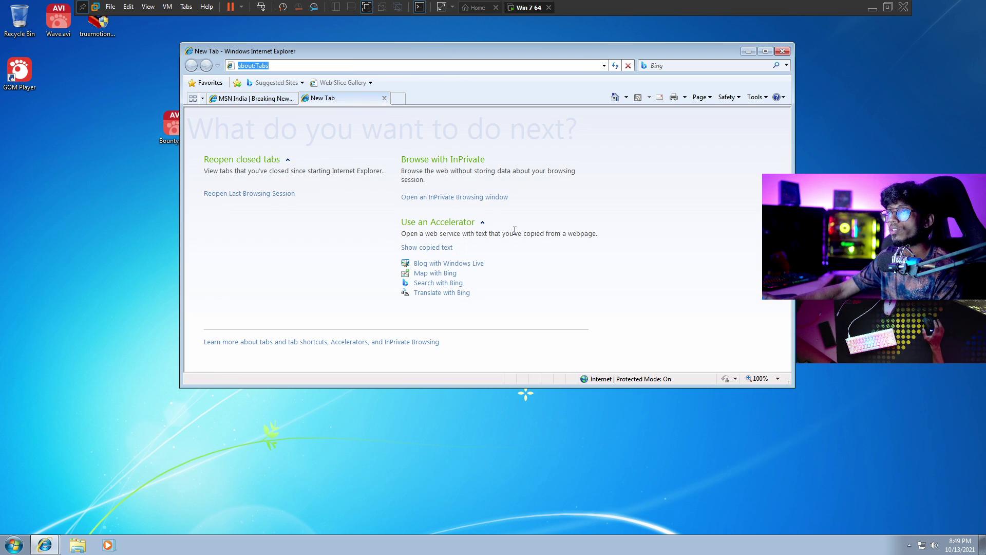
left_click(782, 50)
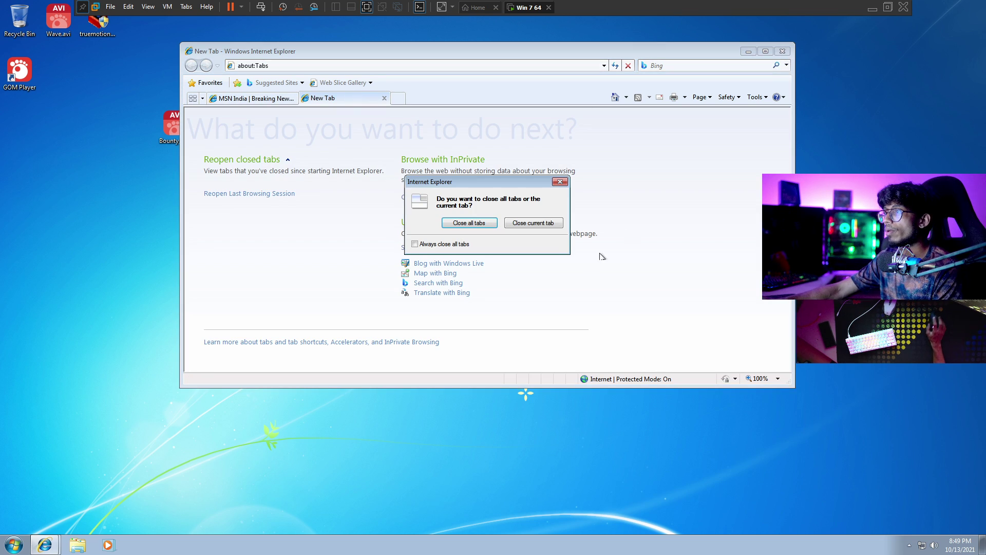
left_click(479, 226)
- Start Windows Task Manager and move its window away from the screen corner to view the performance graphs
right_click(331, 546)
left_click(354, 516)
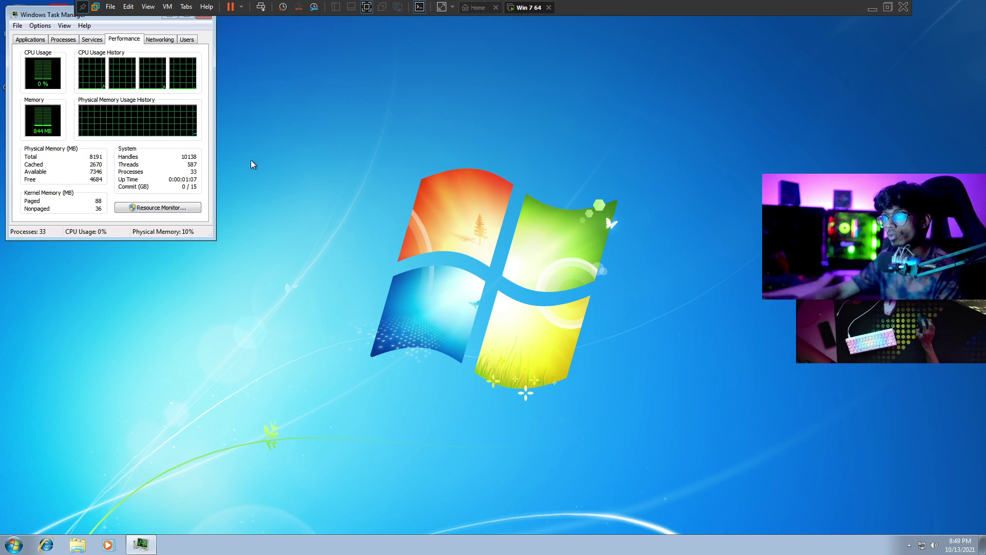
left_click_drag(47, 16, 221, 189)
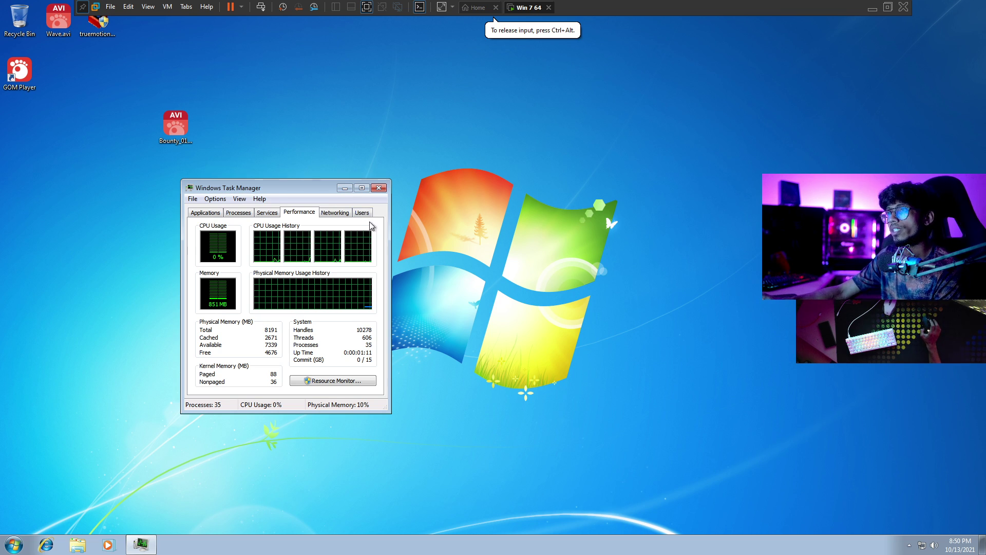
- Close Task Manager and move the Wave.avi icon to a free spot on the desktop below its original place
left_click(379, 187)
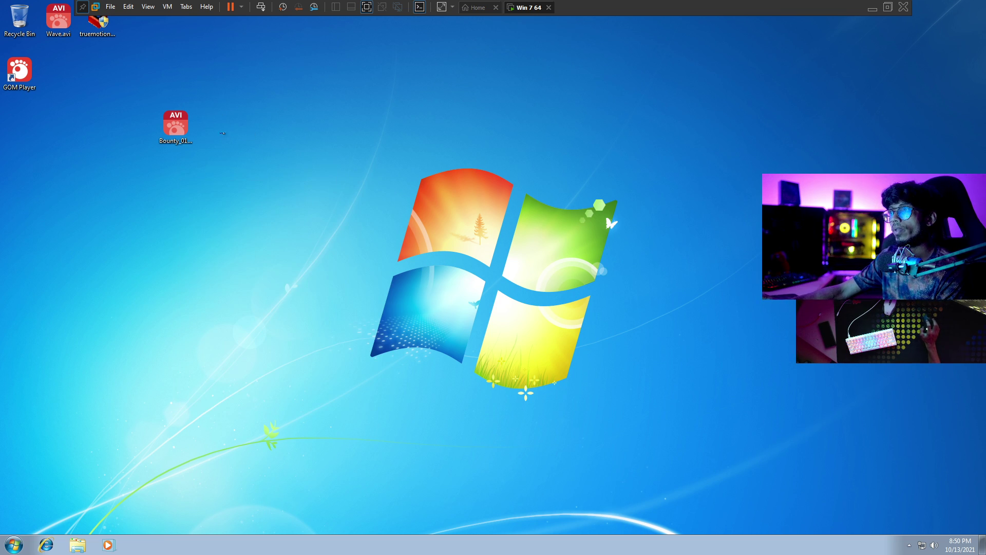
left_click_drag(58, 21, 110, 184)
- Rename Wave.avi on the desktop to Wave.mp4 and open the renamed video in GOM Player
right_click(110, 184)
left_click(206, 331)
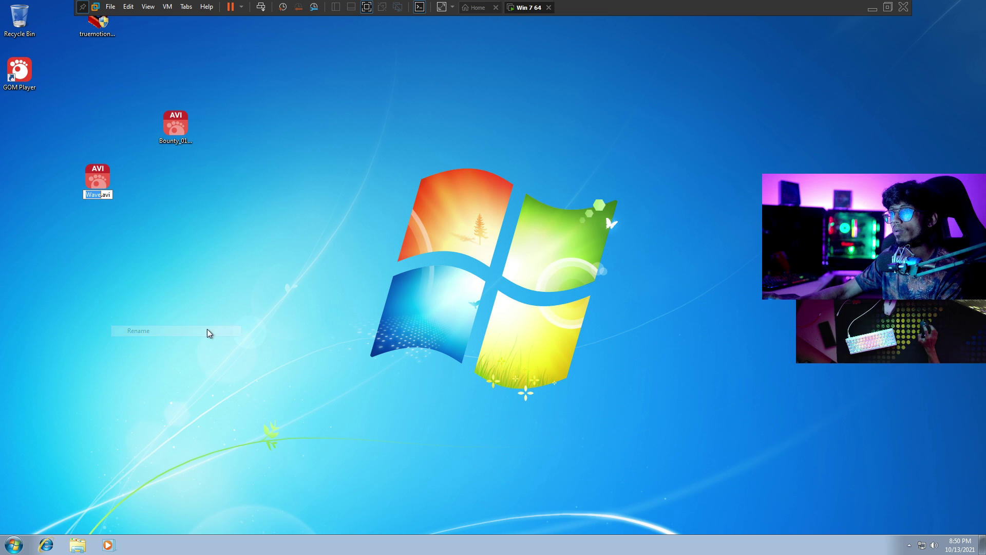
left_click(112, 196)
key("BackSpace")
key("BackSpace")
key("BackSpace")
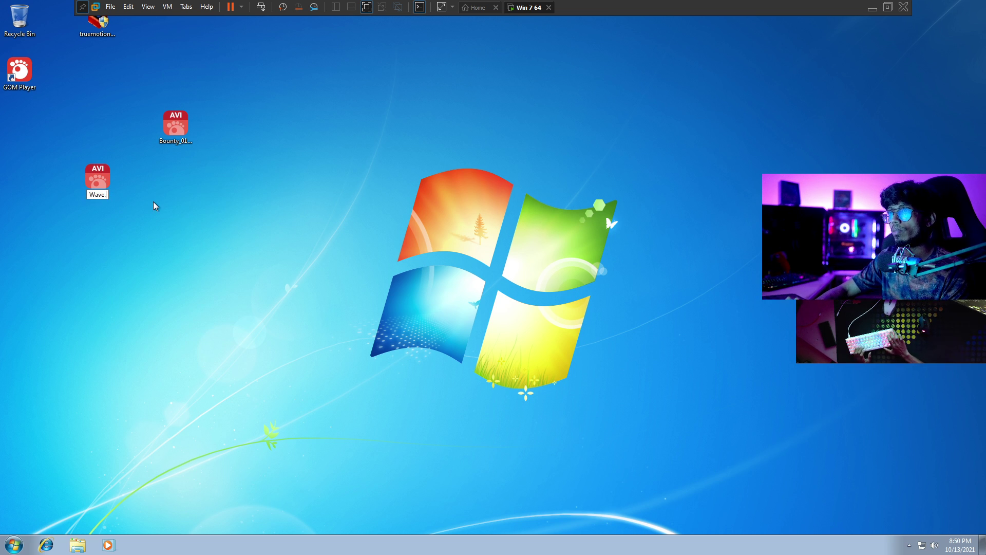
type("mp4")
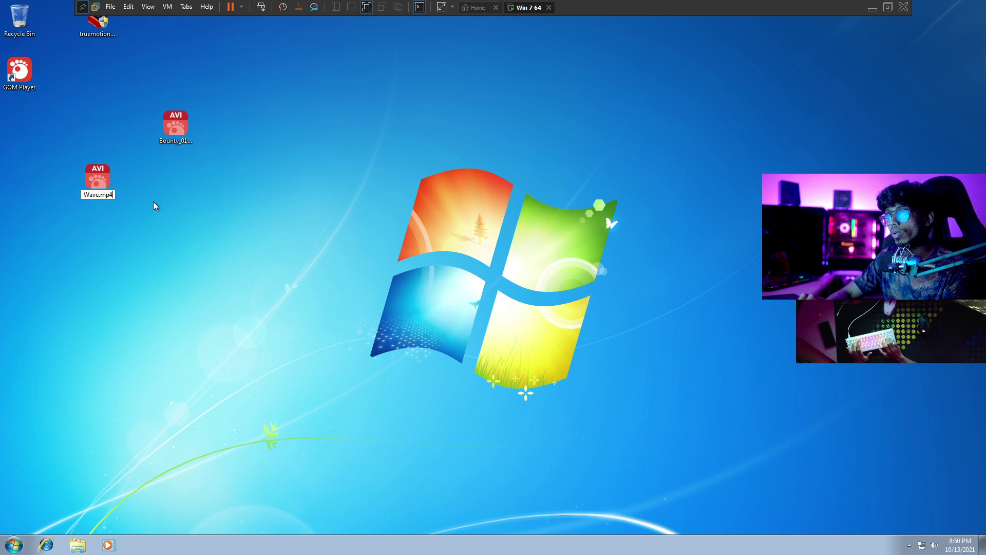
key("Return")
double_click(107, 193)
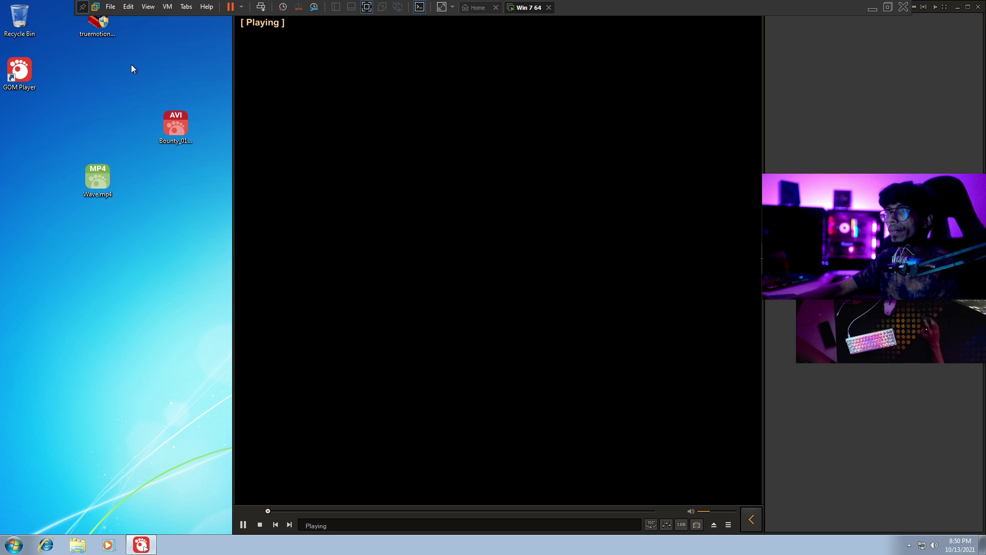
- Start VirtualDub.exe from the VirtualDub-1.10.4 (4) folder inside this project on the ESD-USB (E:) drive, passing its welcome notice
left_click(78, 545)
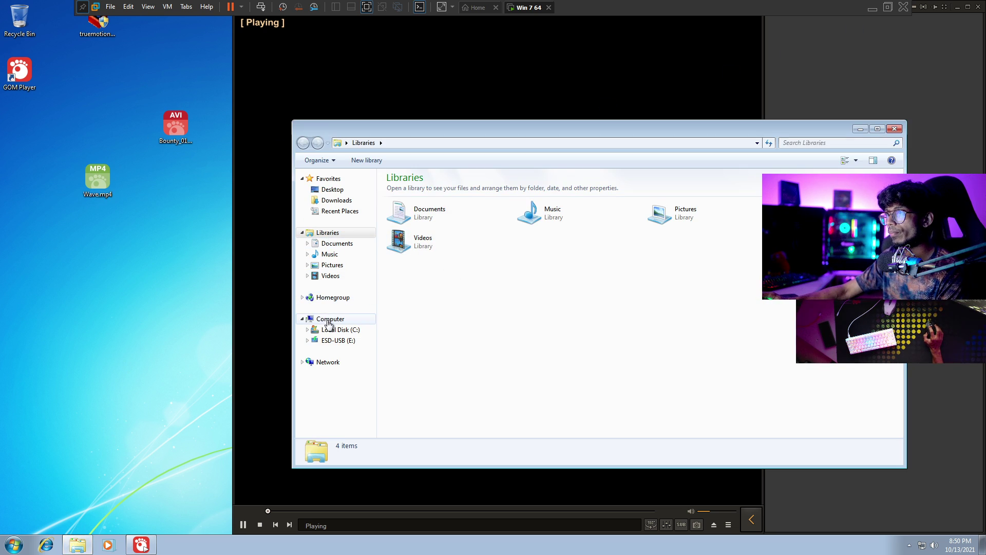
left_click(342, 341)
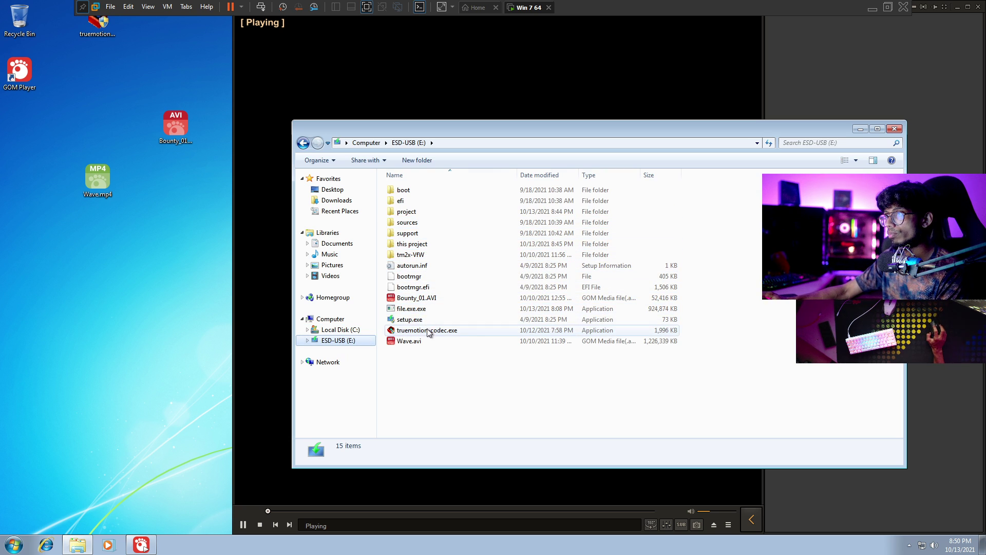
double_click(427, 245)
double_click(443, 193)
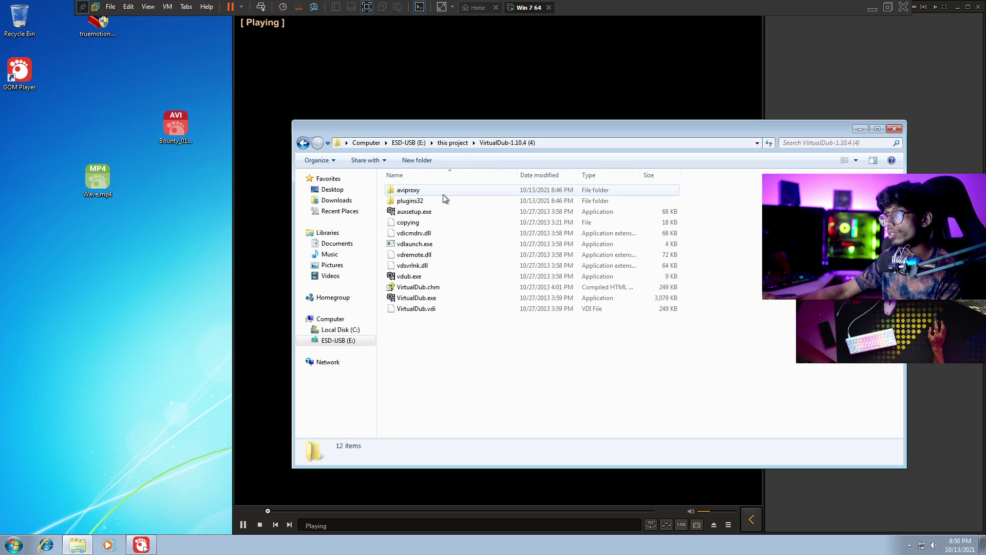
double_click(437, 298)
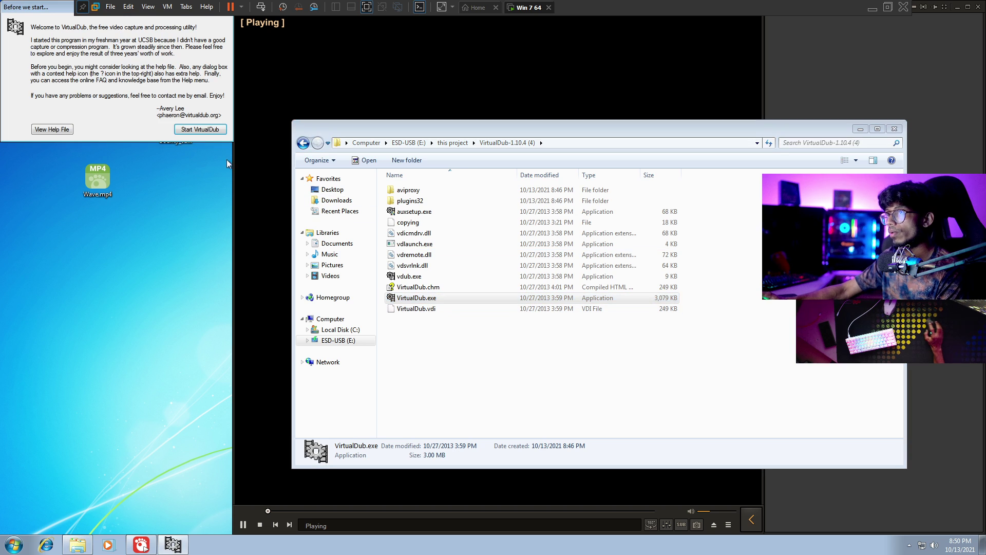
left_click(178, 134)
left_click(178, 208)
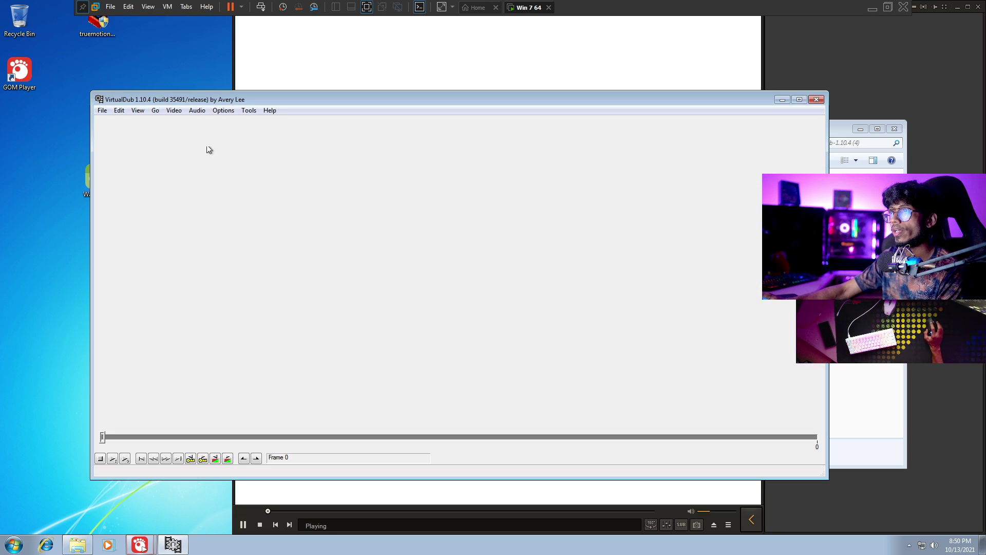
- Open Wave.mp4 from the Desktop as a video file in VirtualDub, with the file type set to All types (*.*)
left_click(102, 110)
left_click(131, 123)
left_click(123, 196)
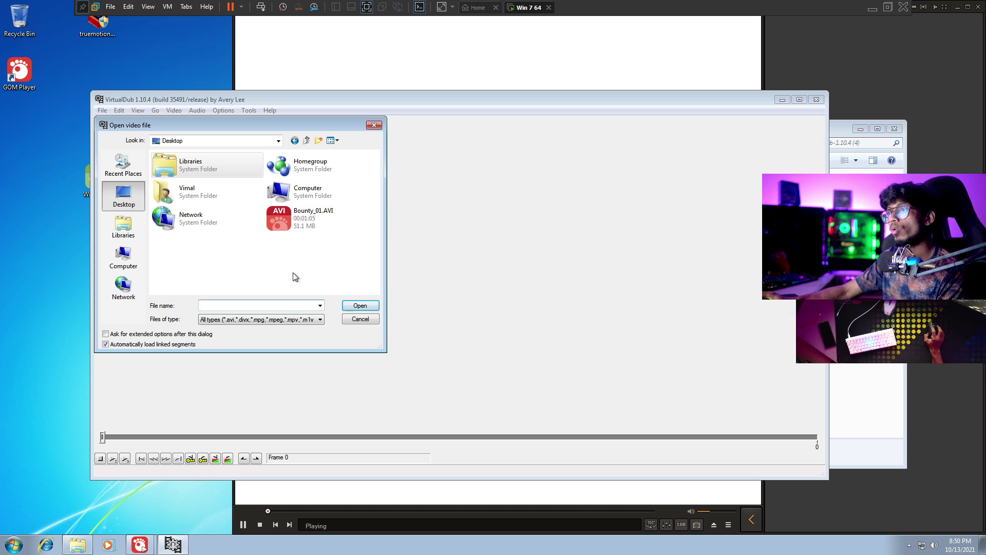
left_click(321, 319)
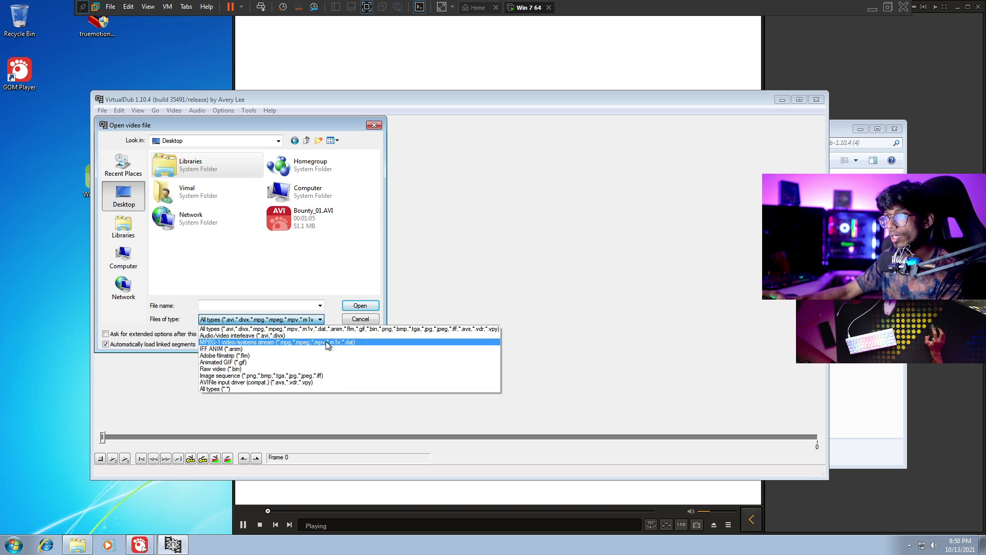
left_click(329, 386)
double_click(207, 270)
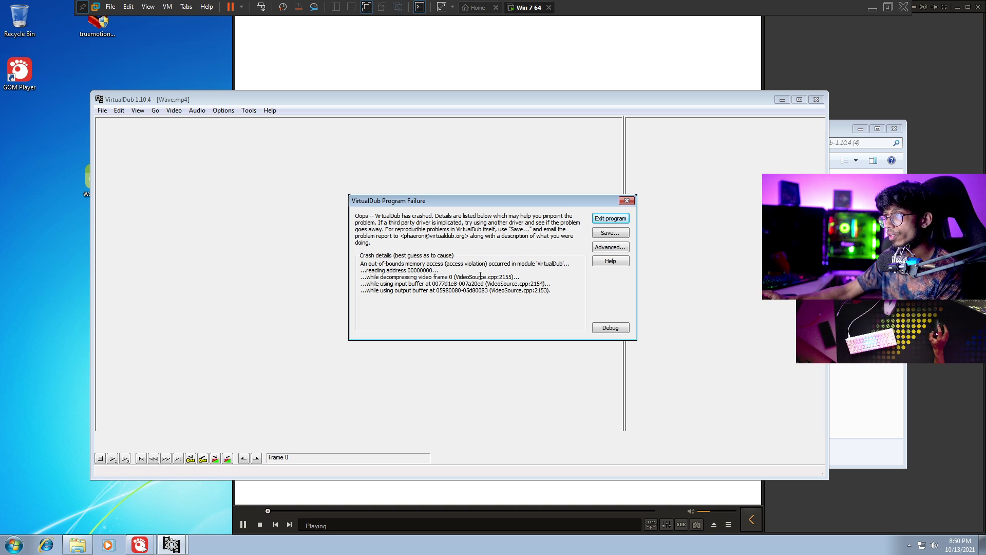
- Examine the frame and buffer lines in the VirtualDub crash details, and close the failure report and the crashed program
left_click_drag(433, 277, 465, 276)
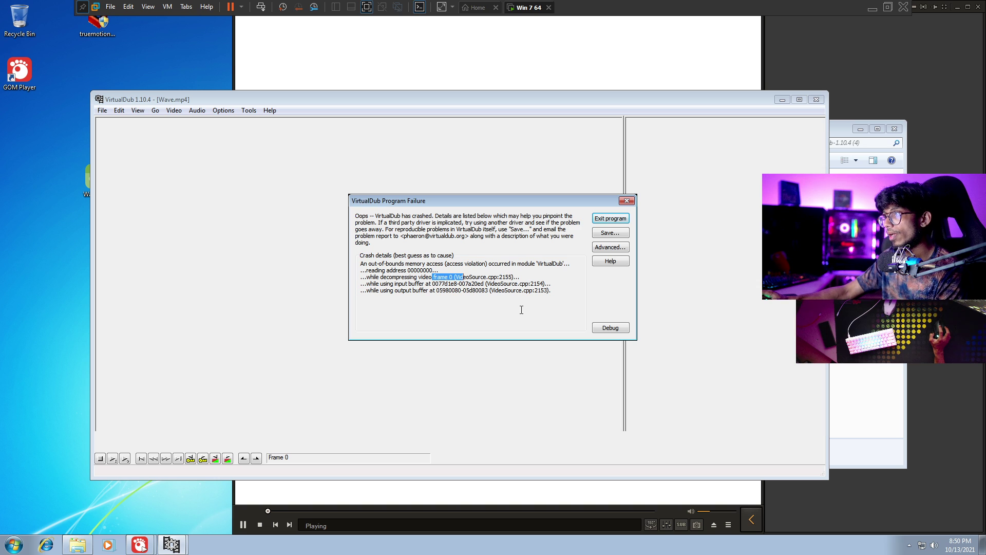
left_click(469, 297)
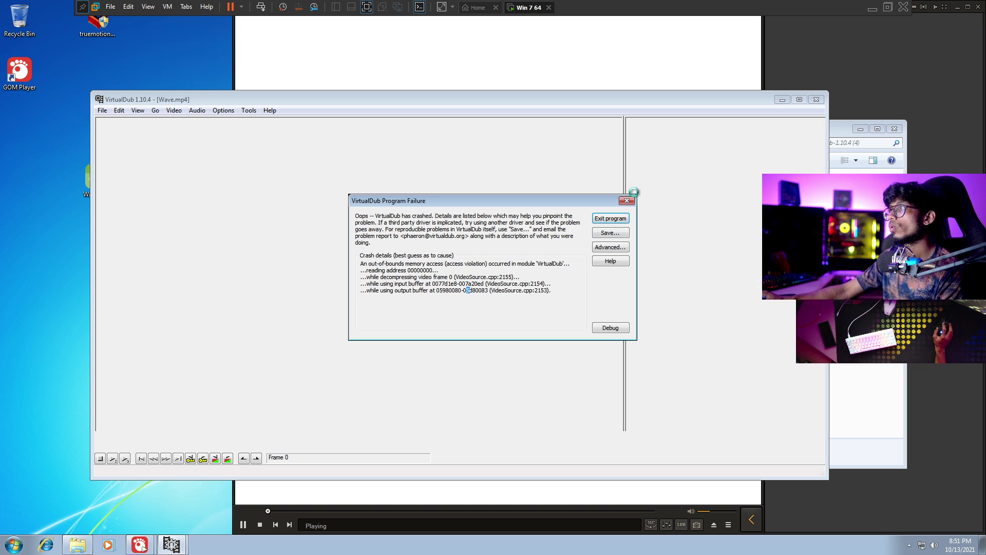
left_click(626, 201)
left_click(636, 170)
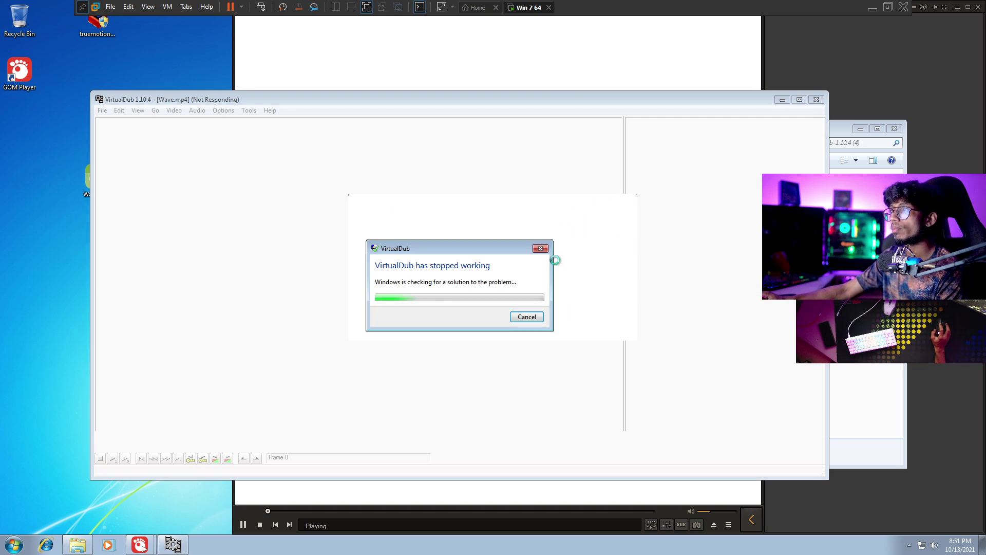
left_click(542, 247)
left_click(553, 282)
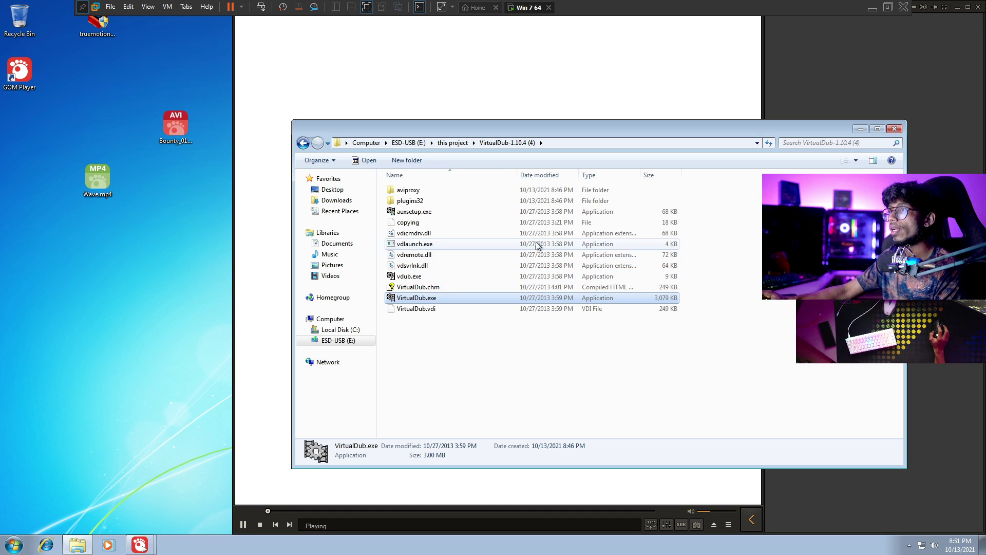
- Move the VirtualDub folder window aside and close the unresponsive GOM Player
left_click_drag(592, 129, 432, 136)
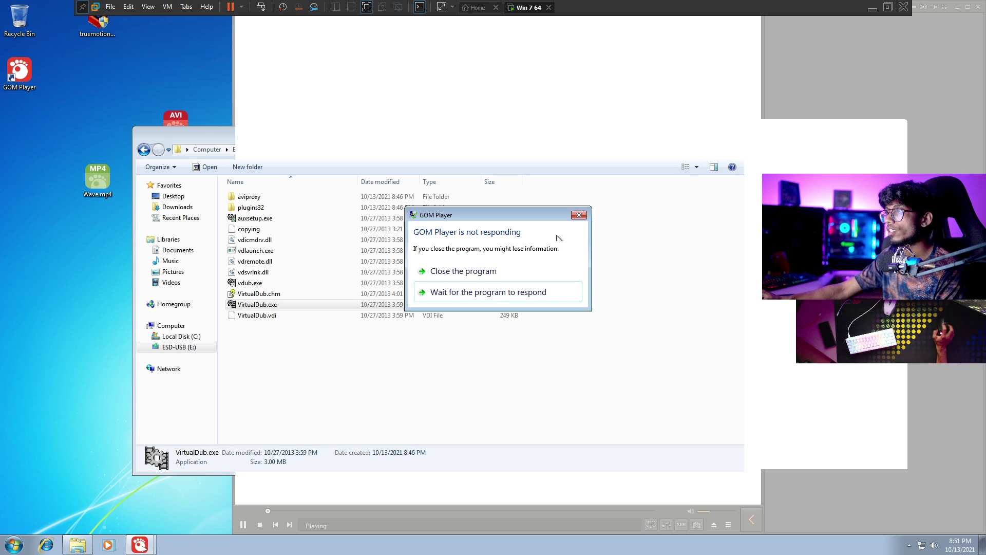
left_click(489, 278)
left_click(562, 284)
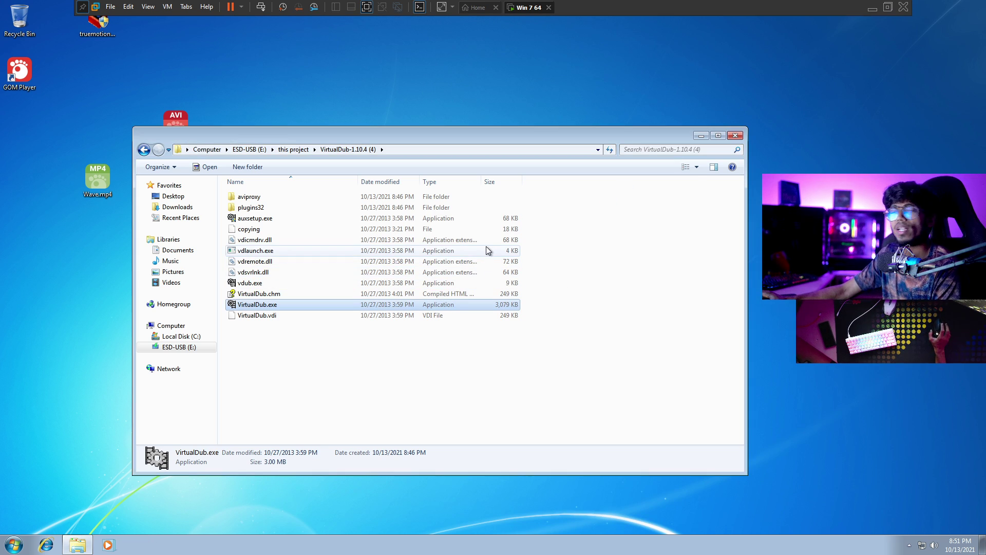
- Move the folder window clear of the desktop icons and shift Bounty_01.AVI and Wave.mp4 one column closer to the desktop edge
left_click_drag(446, 134, 524, 76)
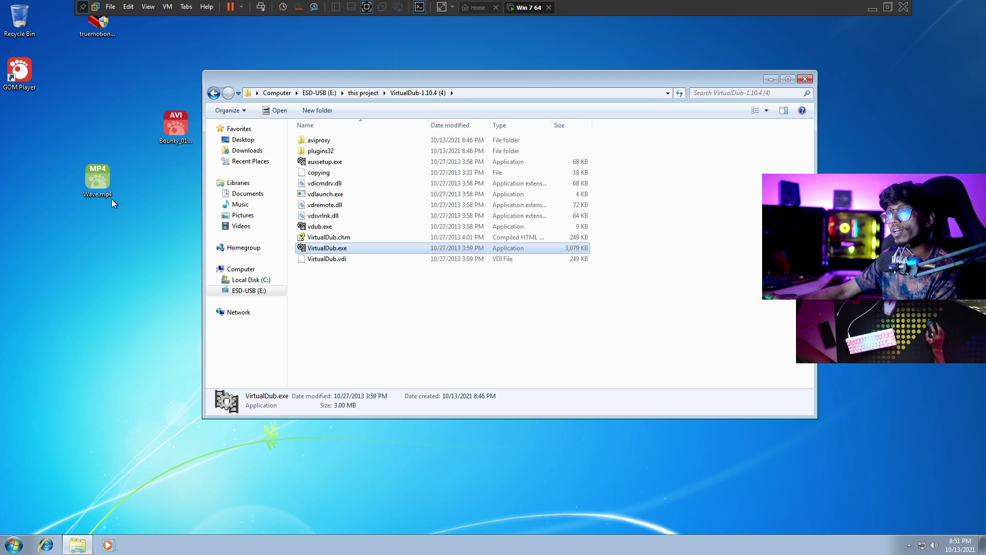
left_click_drag(67, 203, 98, 129)
left_click(112, 226)
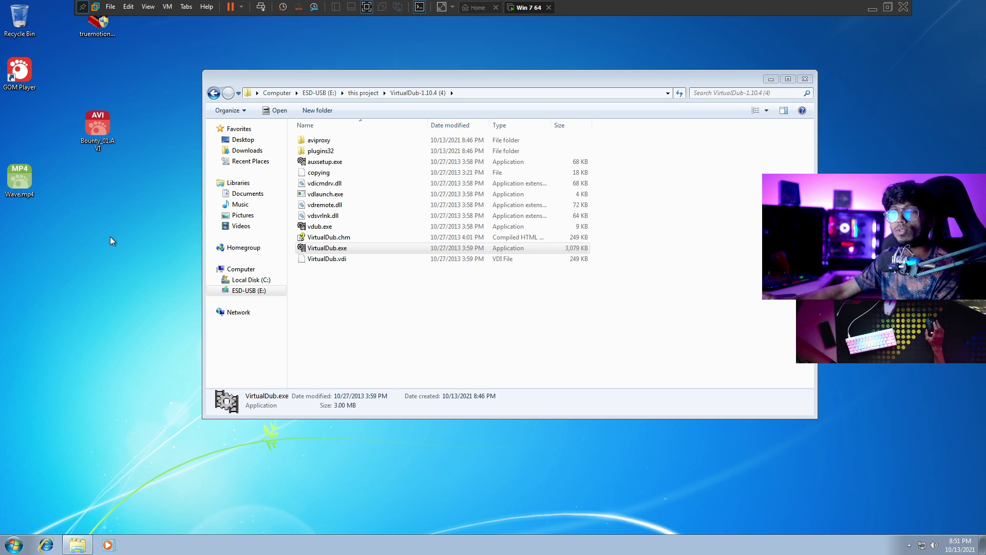